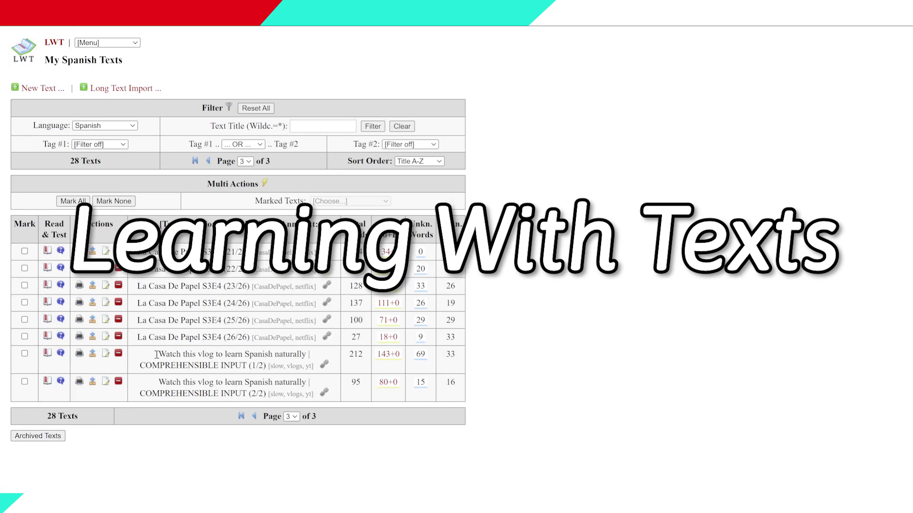
- Open part 1/2 of the Spanish vlog text for reading and mark España and Polonia as well known
left_click(47, 353)
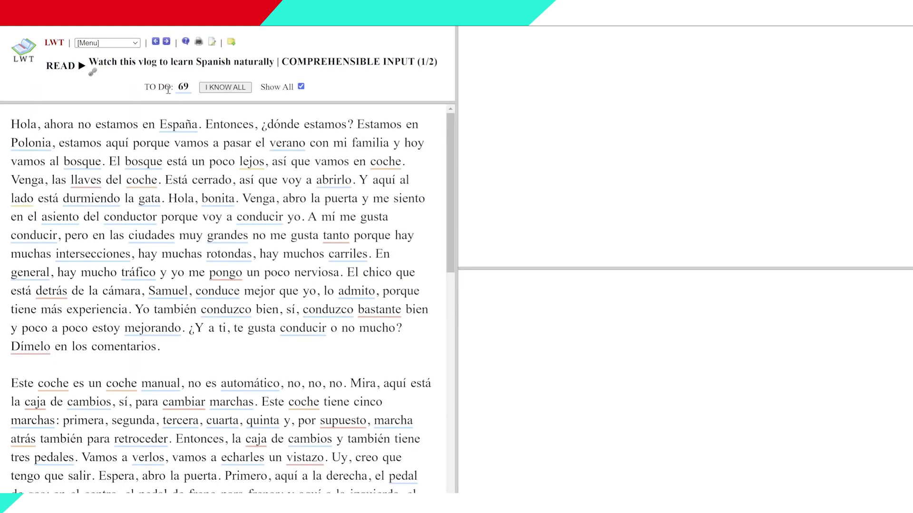
left_click(179, 126)
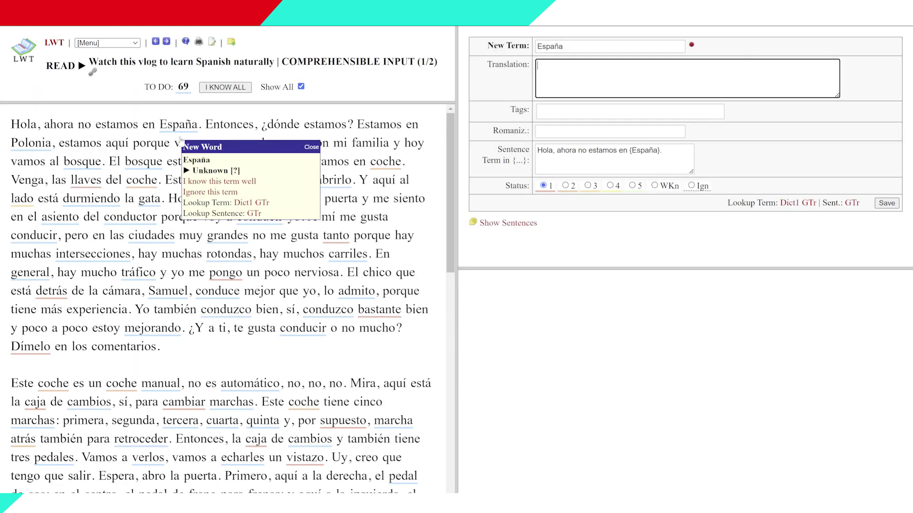
left_click(207, 182)
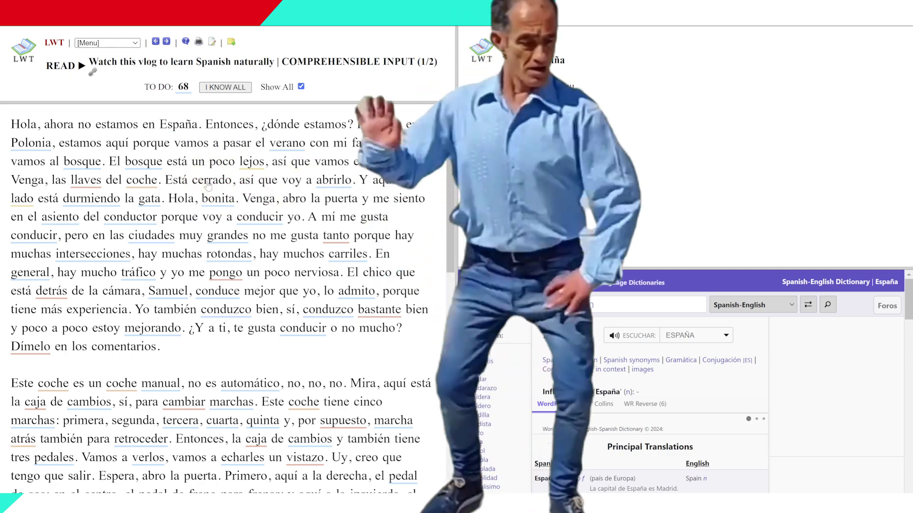
left_click(19, 145)
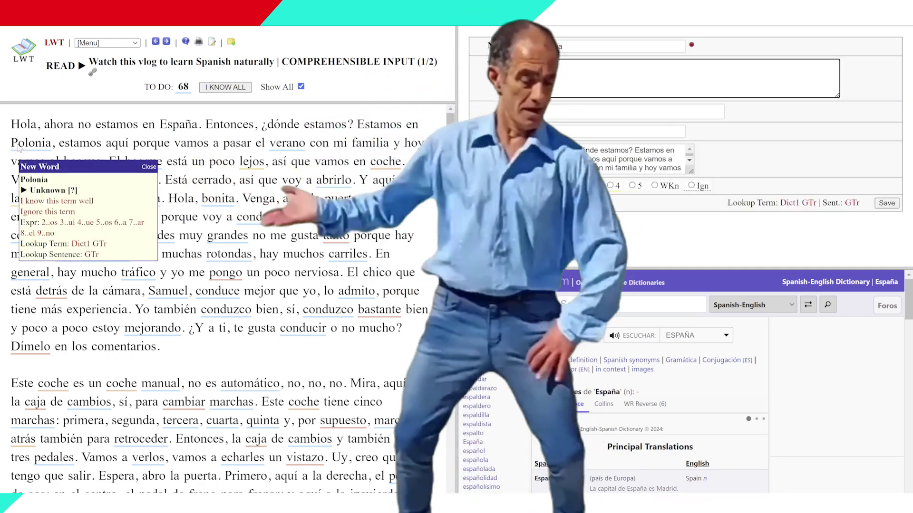
left_click(55, 201)
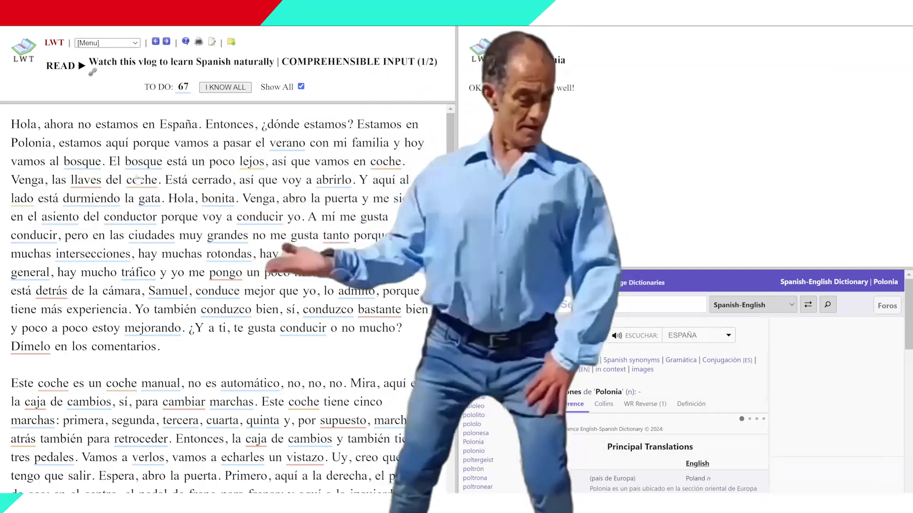
- Save verano from the first paragraph as a new term with the translation "summer"
left_click(292, 145)
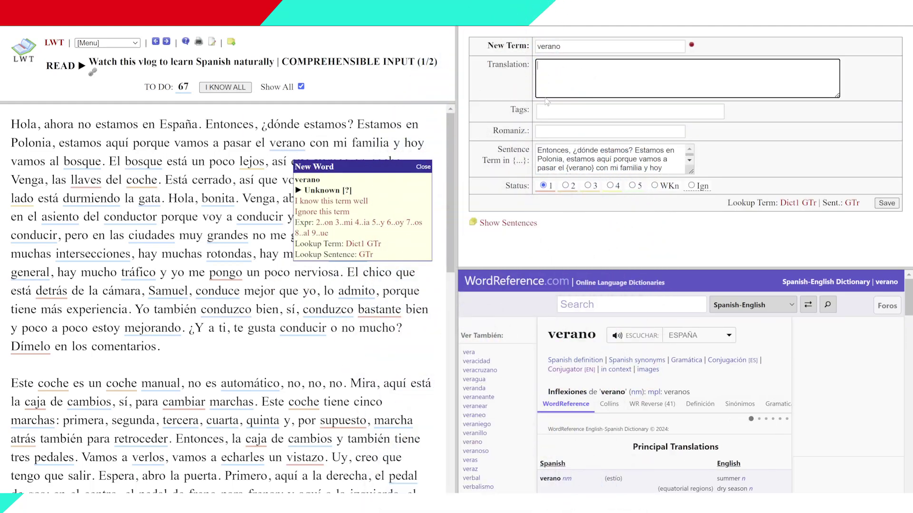
type("summer")
key("Return")
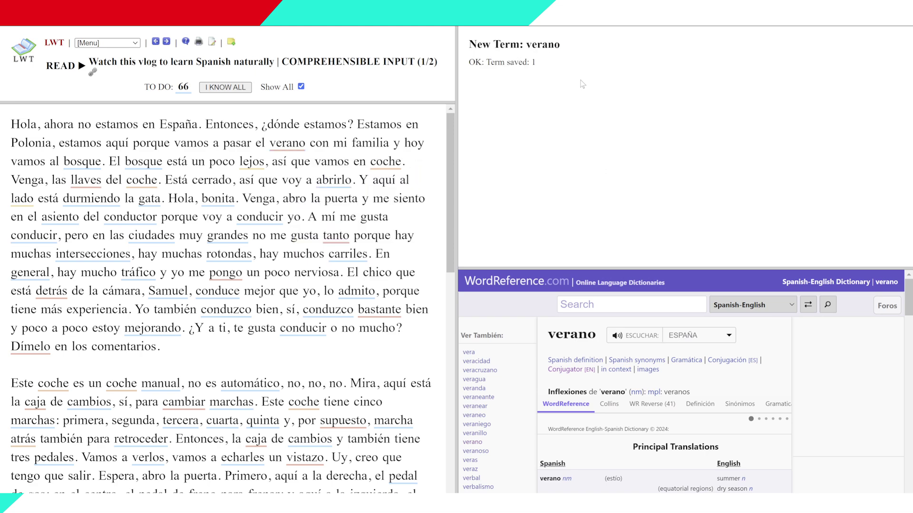
- Save bosque as a new term with the translation "forest, woods", consulting its dictionary entry
left_click(85, 160)
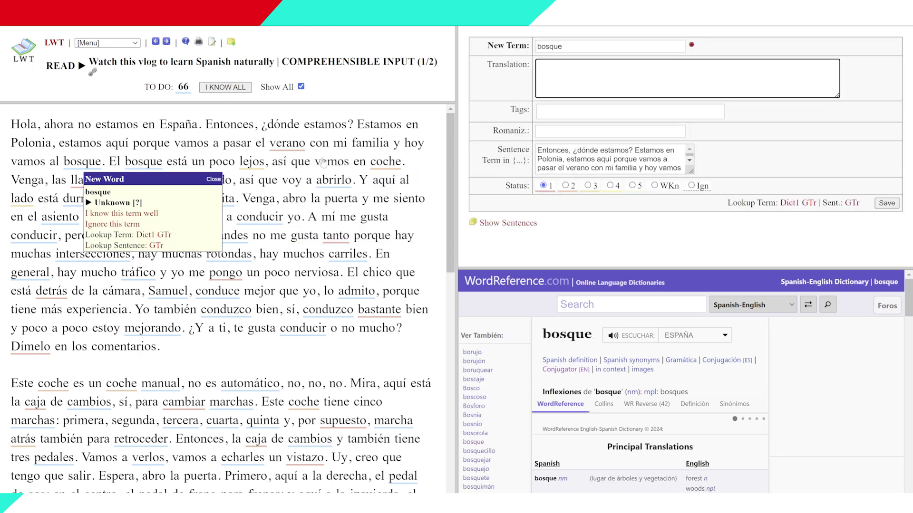
type("forest, woo")
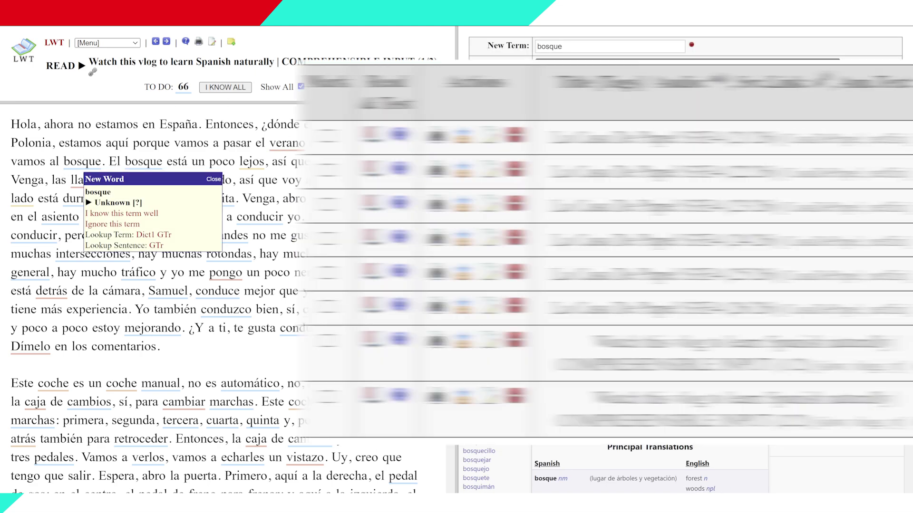
scroll(644, 454, "down", 3)
key("Return")
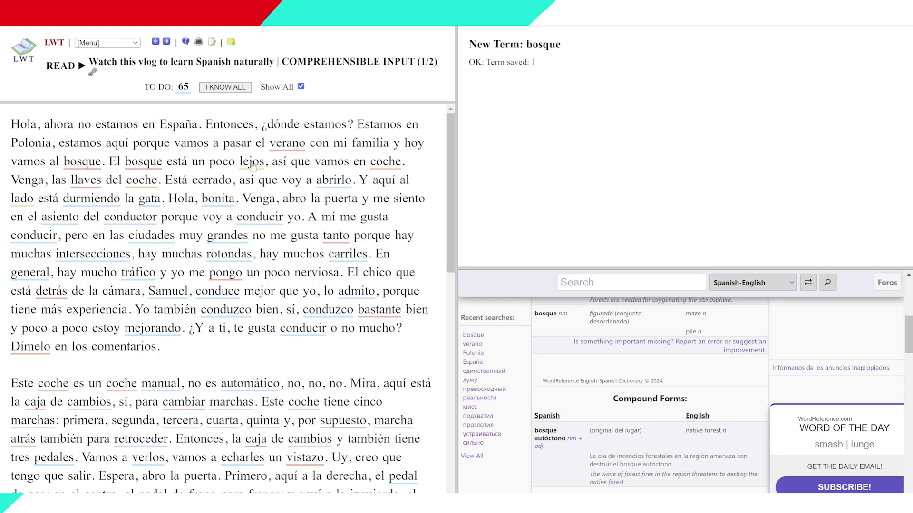
- Set lejos and coche to learning status 4 and mark abrirlo as well known
left_click(252, 166)
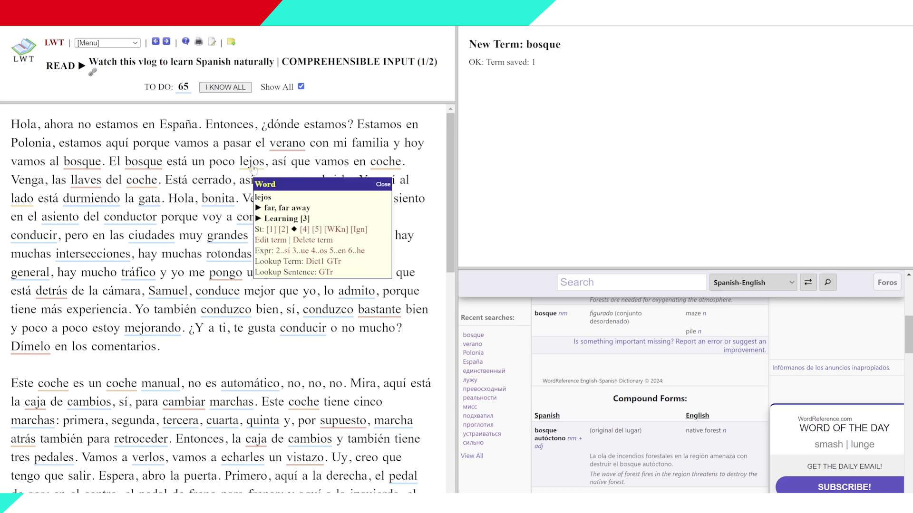
left_click(304, 230)
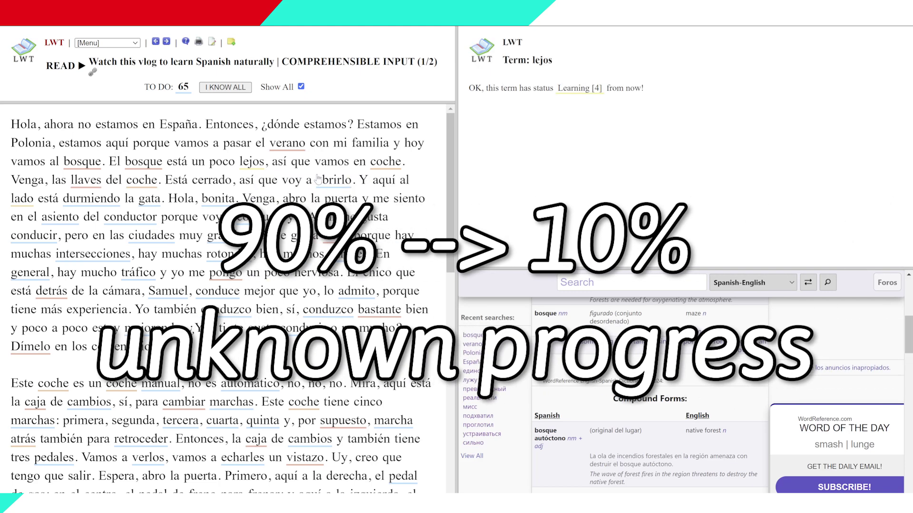
left_click(376, 164)
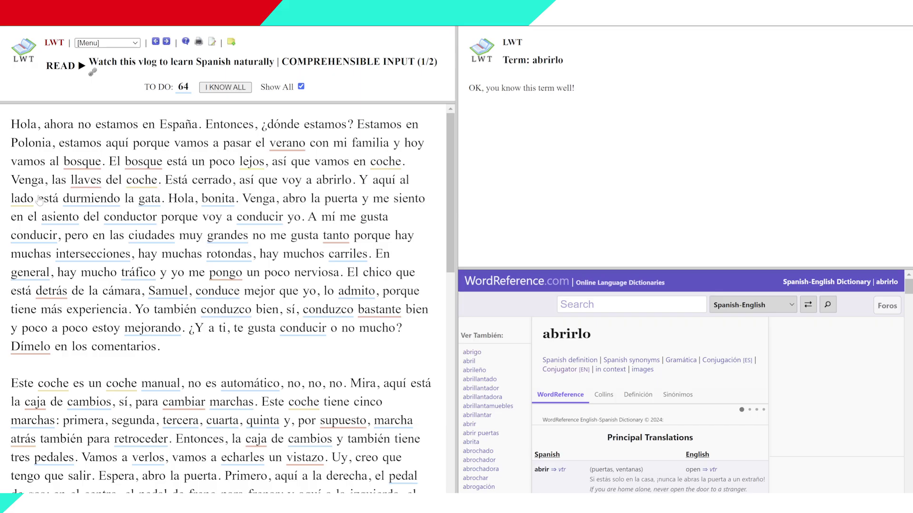
- Set lado to learning status 4 and mark durmiendo as well known
left_click(24, 199)
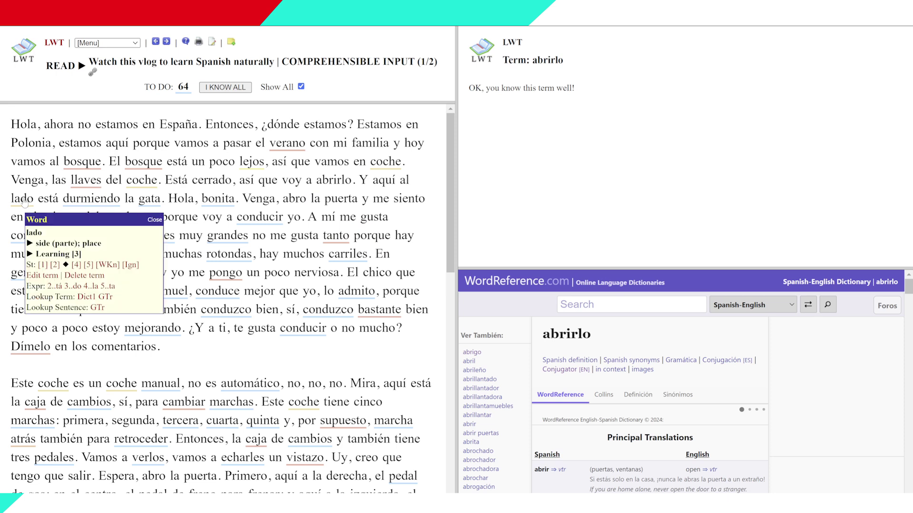
left_click(76, 265)
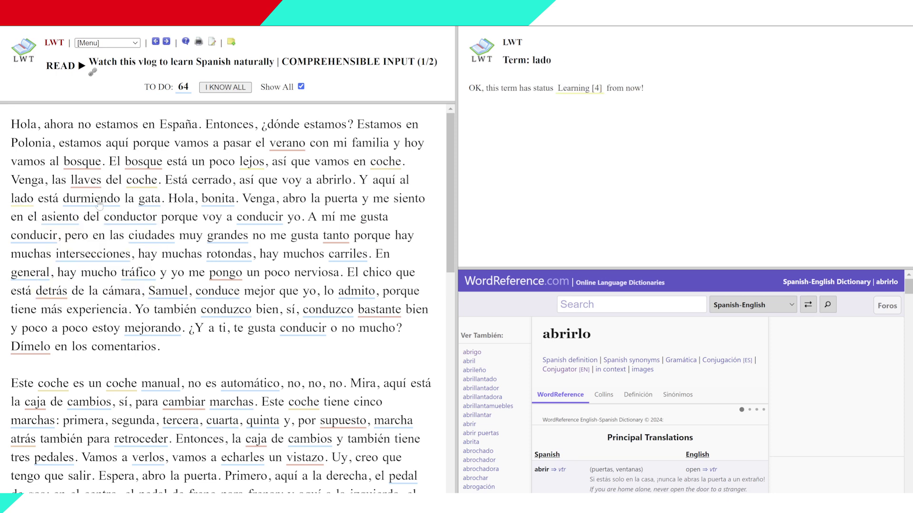
left_click(98, 202)
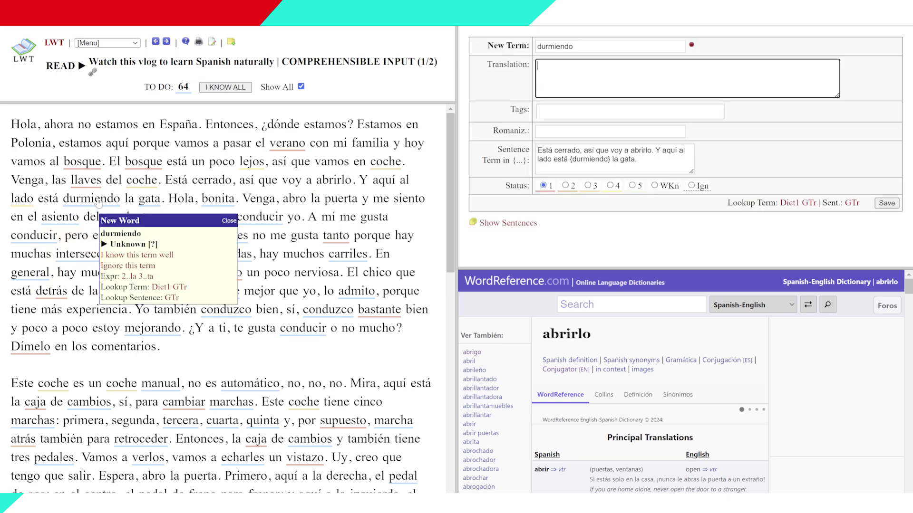
left_click(129, 264)
- Look up gata in the dictionary and save it as a new term with the translation "cat"
left_click(149, 198)
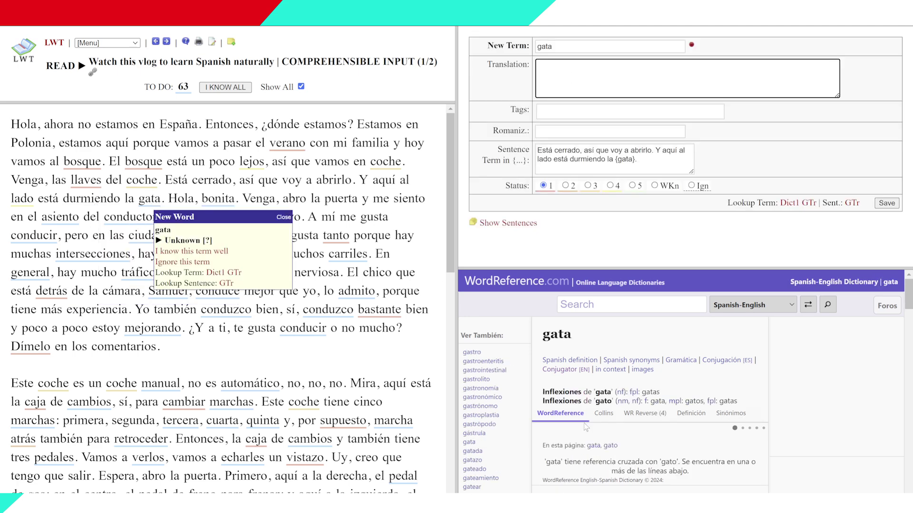
scroll(587, 427, "down", 3)
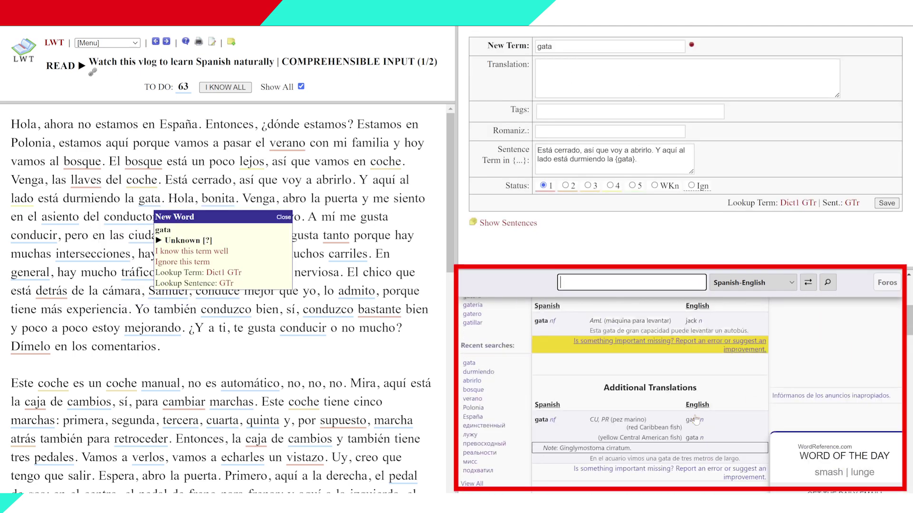
left_click(658, 77)
type("cat")
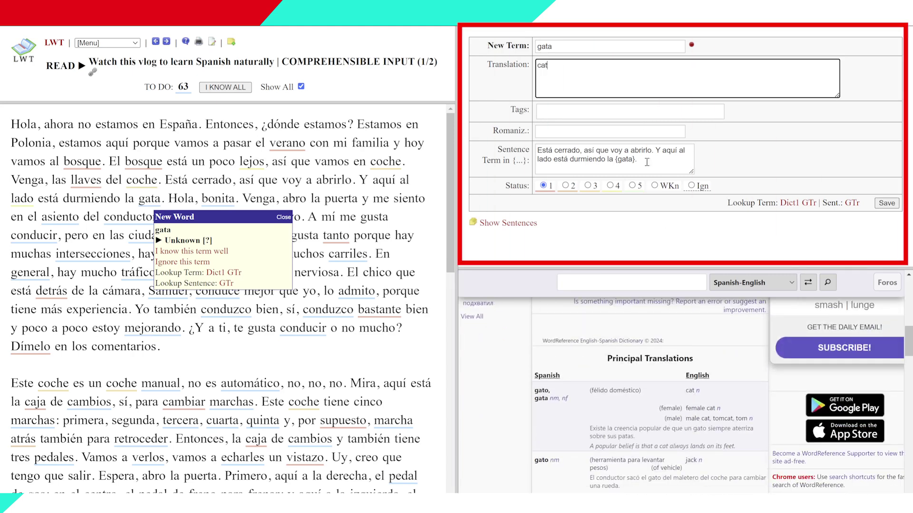
left_click(886, 203)
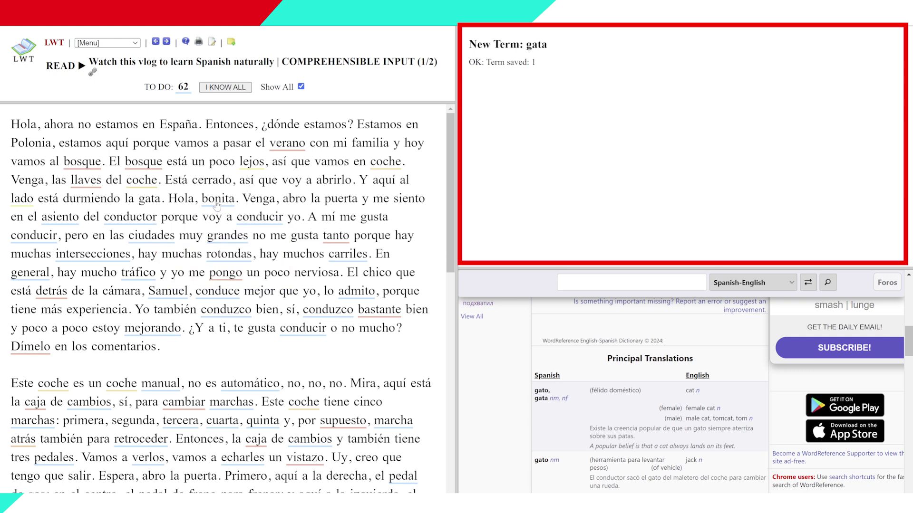
- Mark bonita as well known and save asiento as a new term with the translation "seat"
left_click(217, 204)
left_click(239, 260)
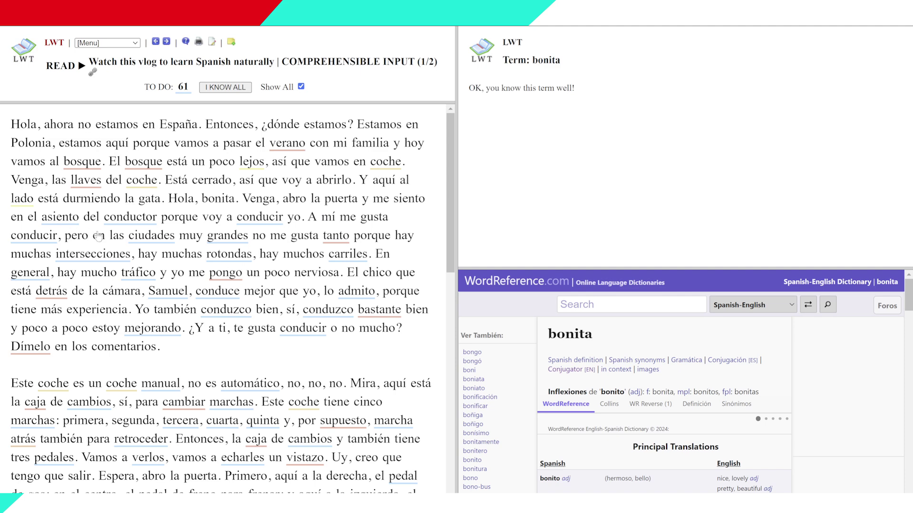
left_click(71, 217)
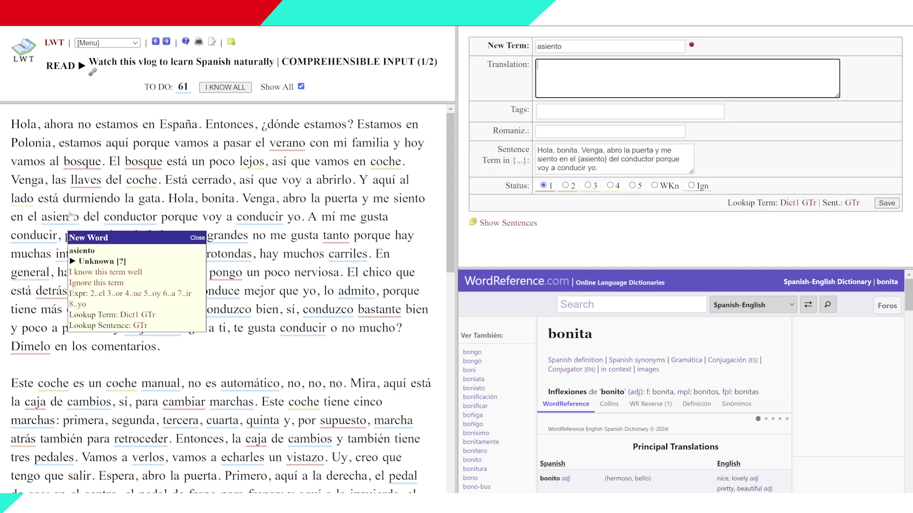
scroll(644, 390, "down", 5)
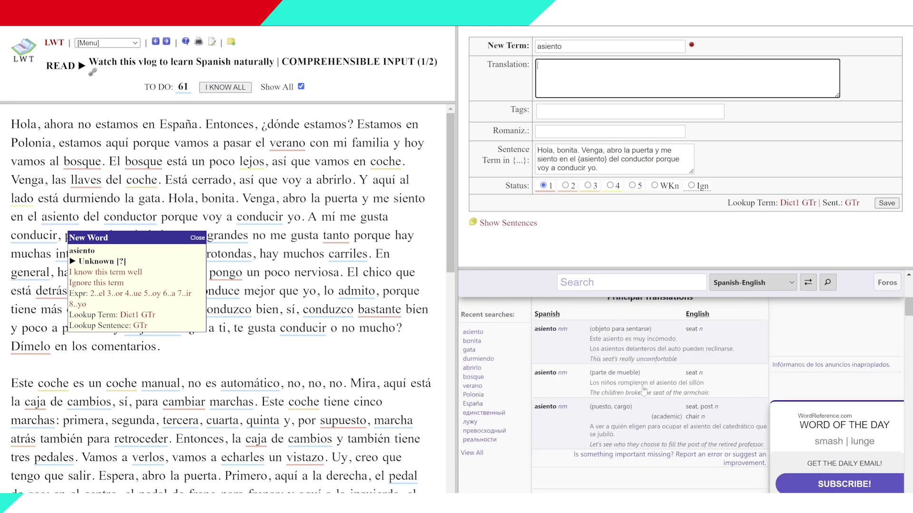
left_click(638, 82)
type("seat")
key("Return")
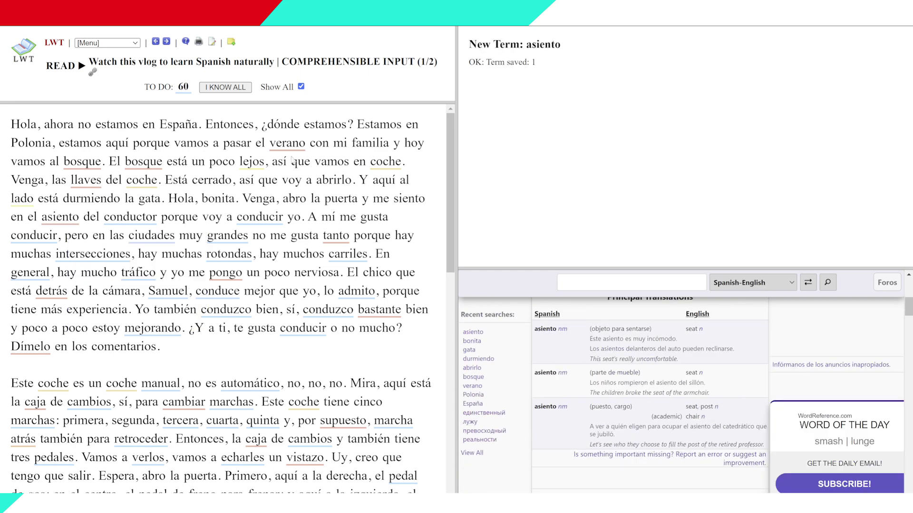
- Look up conductor in the dictionary and save it as a new term with the translation "driver"
left_click(127, 218)
scroll(765, 377, "down", 5)
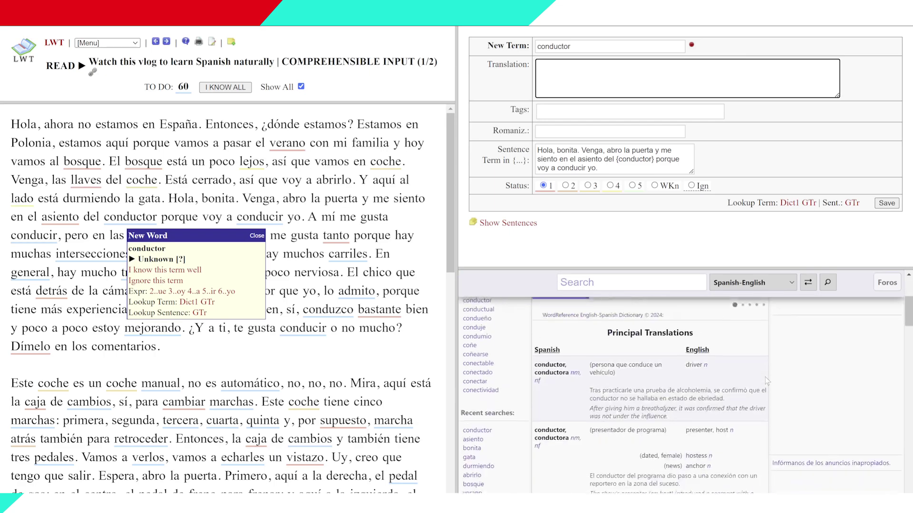
left_click(615, 72)
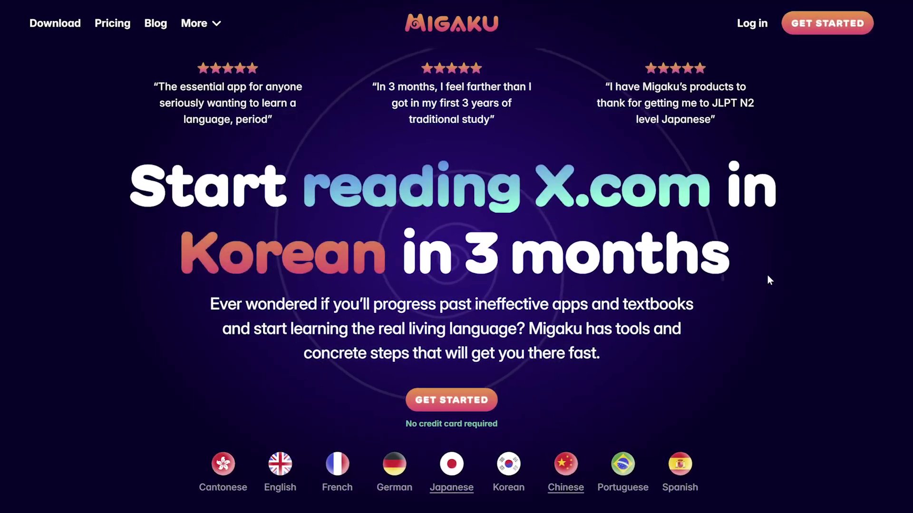
- Examine the Migaku home page's feature overview, learning steps and the word definition in the sample Japanese subtitle
scroll(766, 274, "down", 2)
scroll(768, 276, "down", 8)
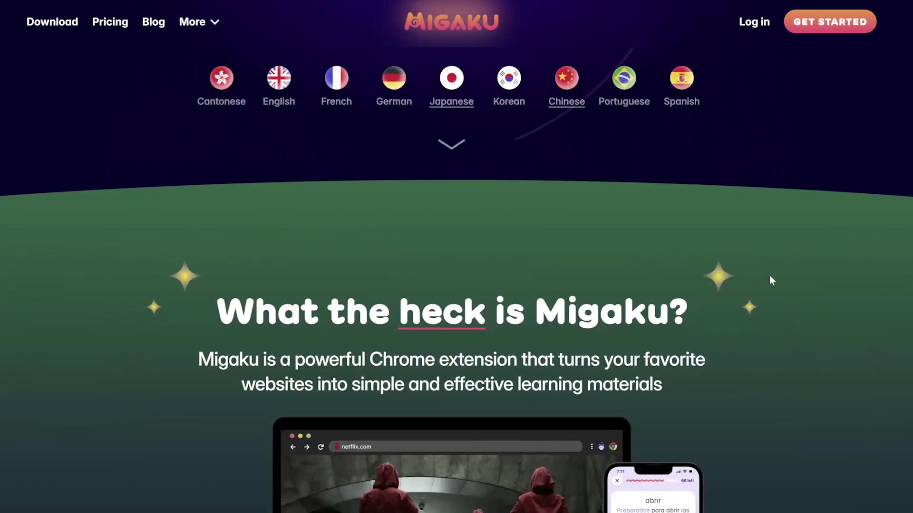
scroll(771, 280, "down", 3)
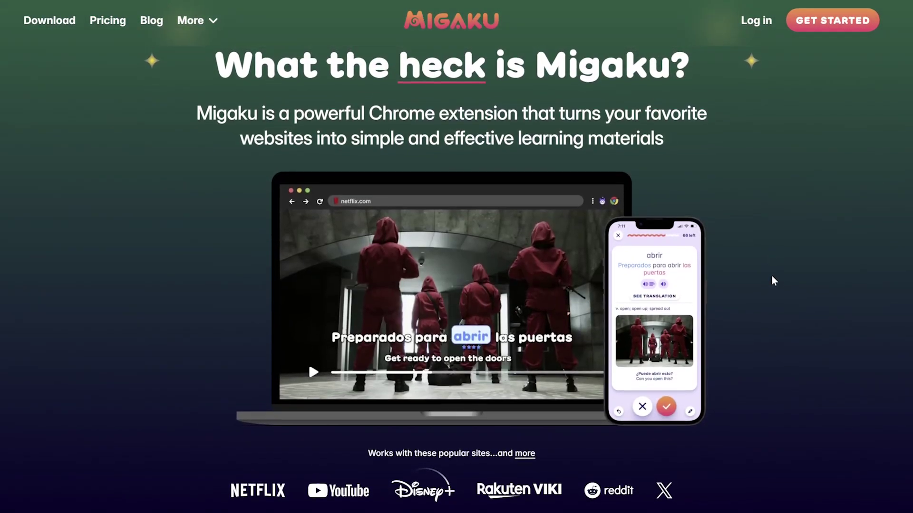
scroll(773, 276, "down", 3)
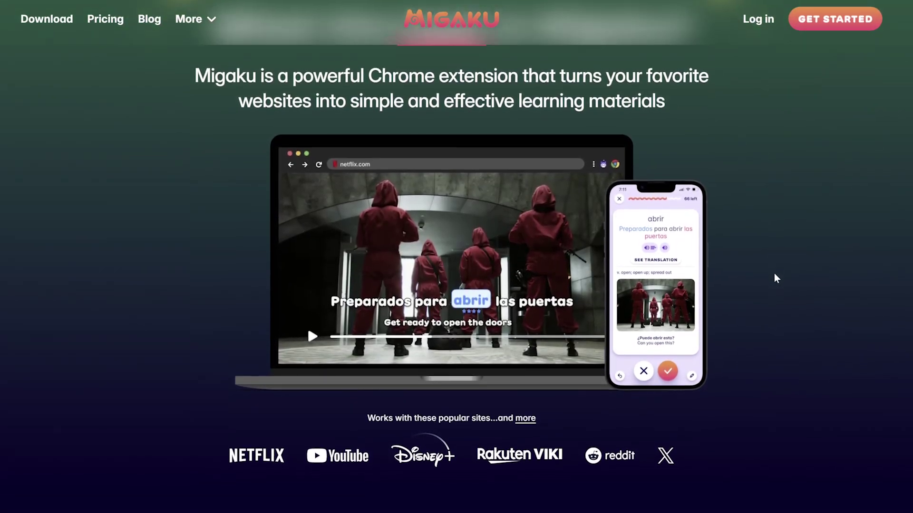
scroll(775, 278, "down", 8)
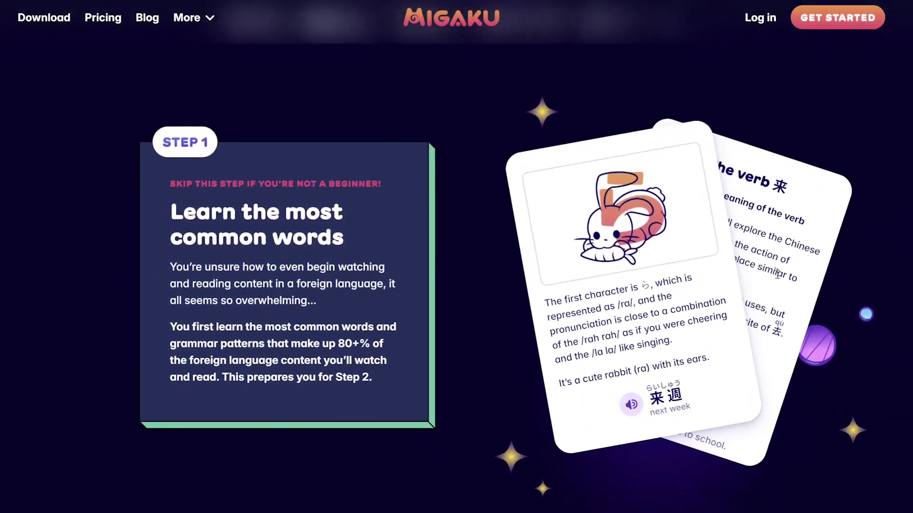
scroll(779, 279, "down", 9)
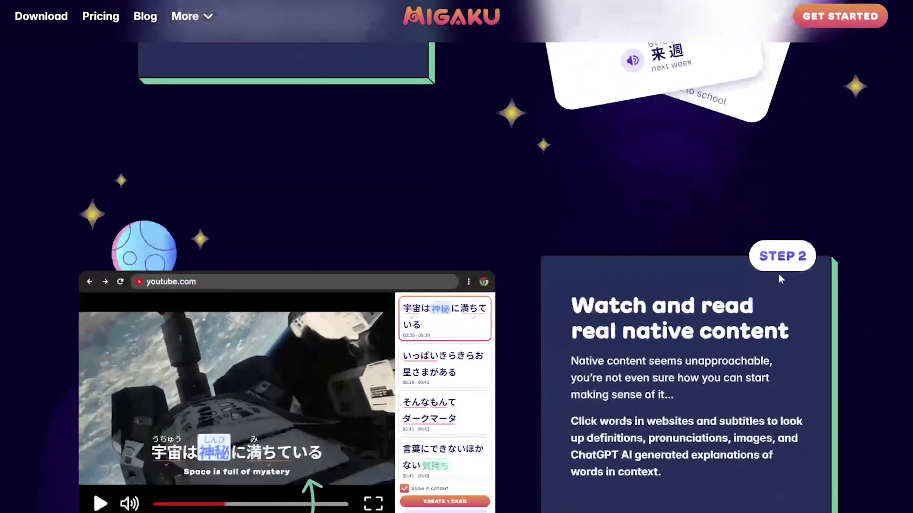
scroll(780, 279, "down", 2)
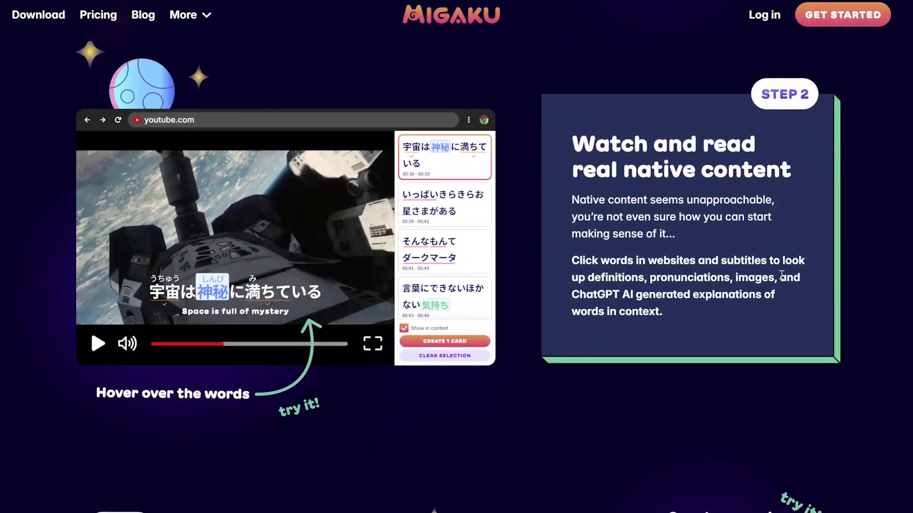
mouse_move(266, 306)
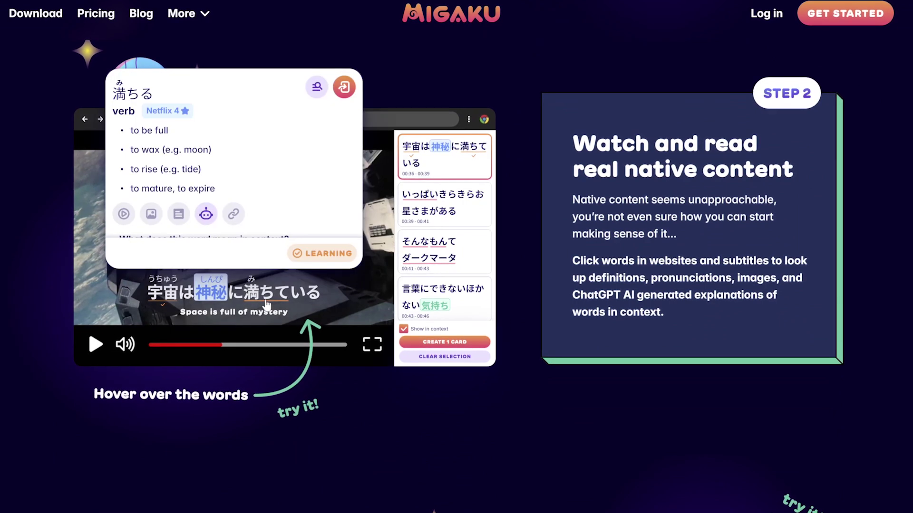
scroll(288, 220, "down", 2)
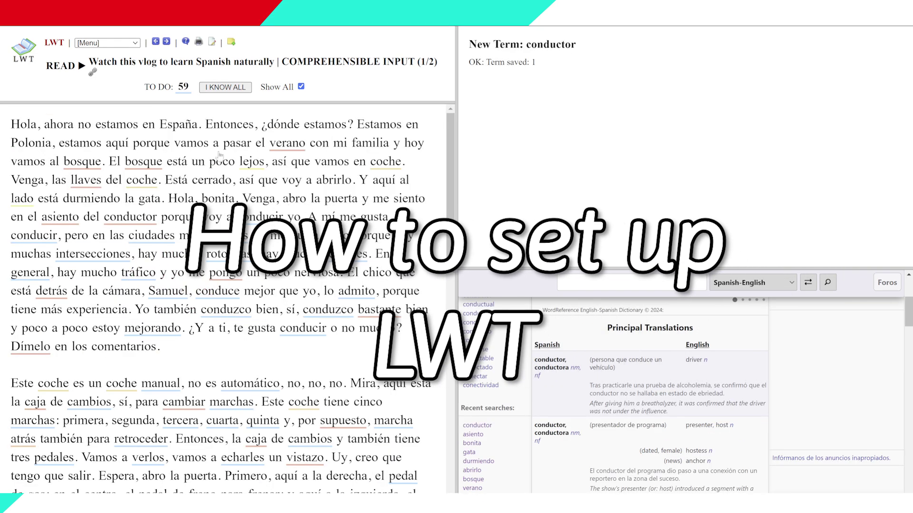
- Return to Learning With Texts and show the term details of conductor in the first paragraph
left_click(141, 216)
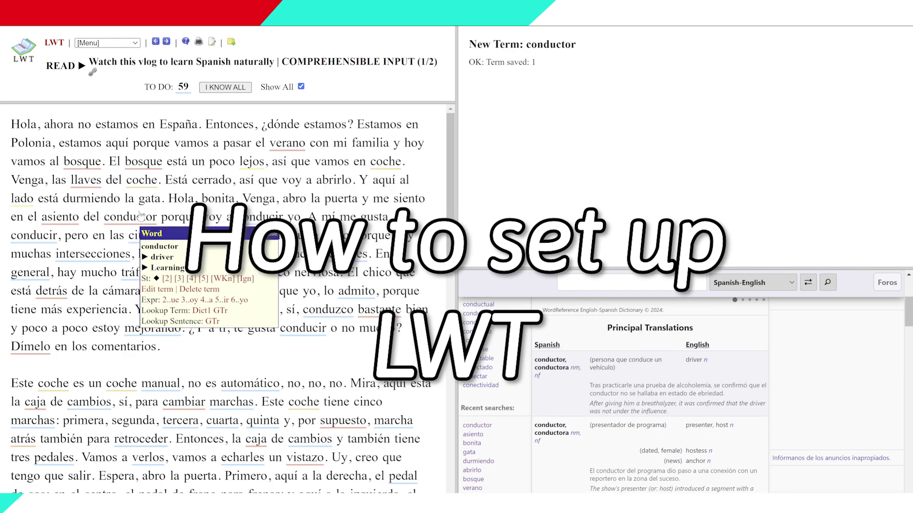
- Set conductor's learning status to 3 and save conducir as a new status 3 term with the translation "drive"
left_click(179, 279)
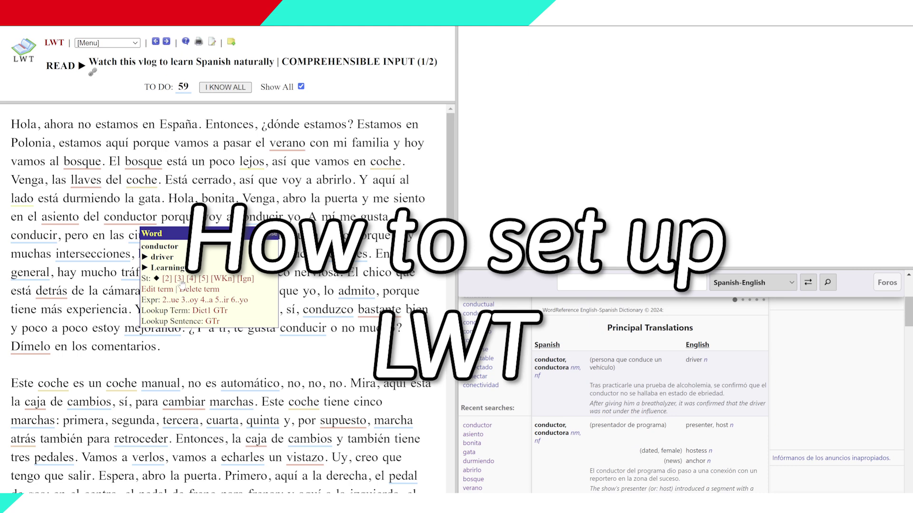
left_click(261, 217)
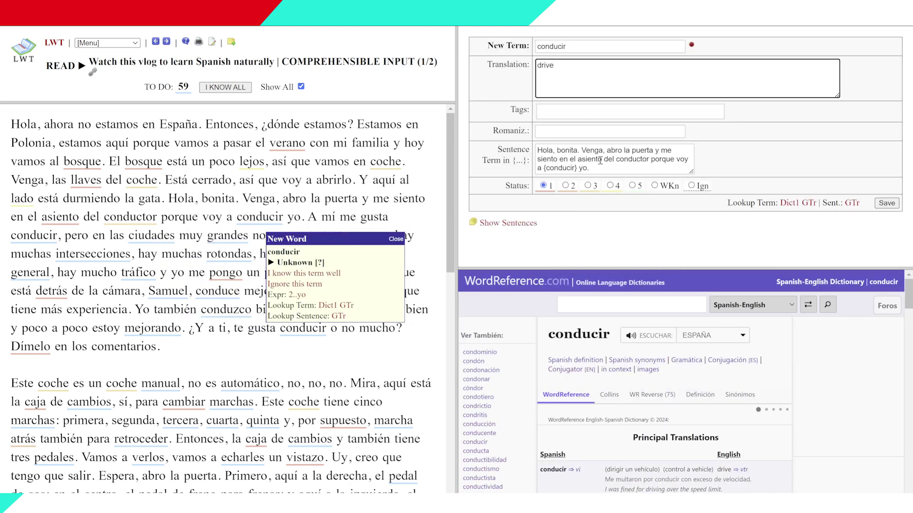
left_click(588, 186)
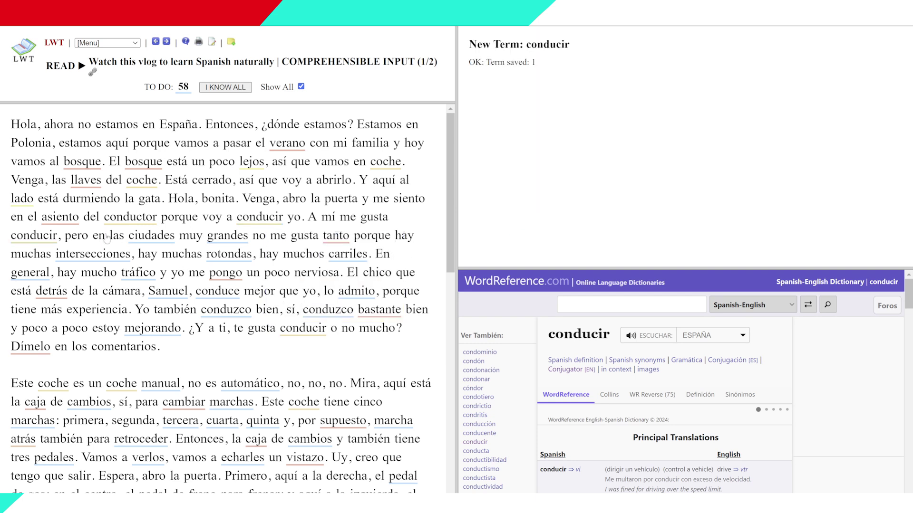
- Mark the words ciudades and grandes in the first paragraph as well known
left_click(142, 240)
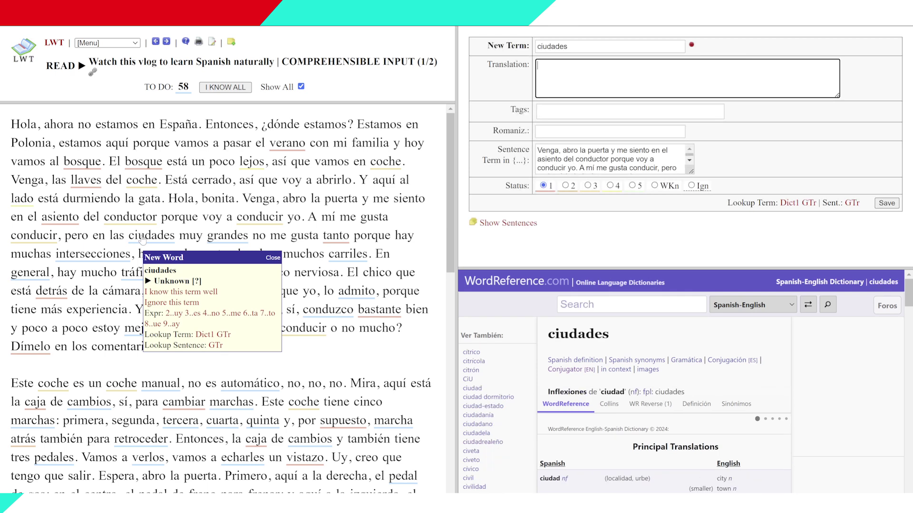
left_click(174, 292)
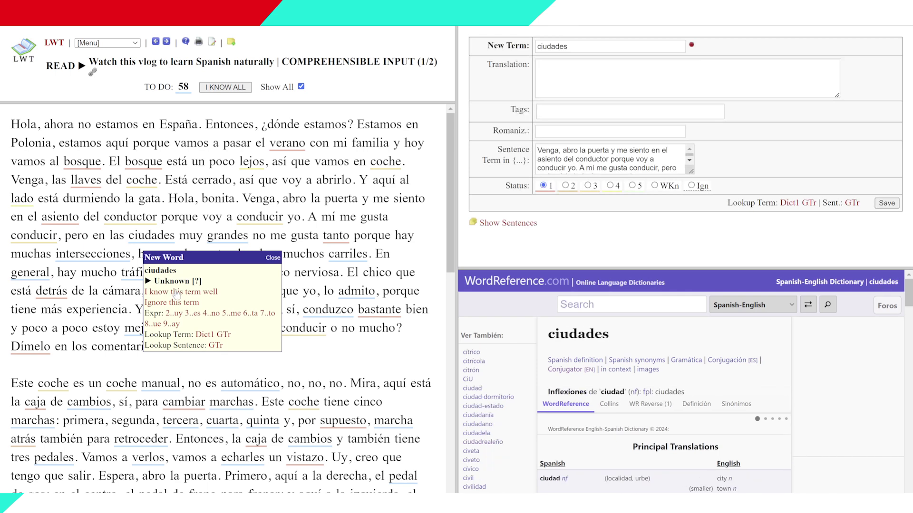
left_click(230, 236)
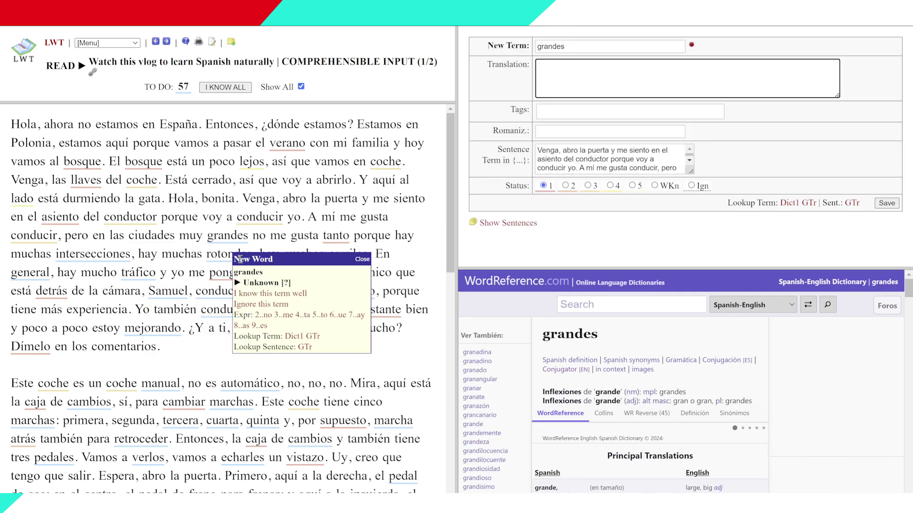
left_click(259, 294)
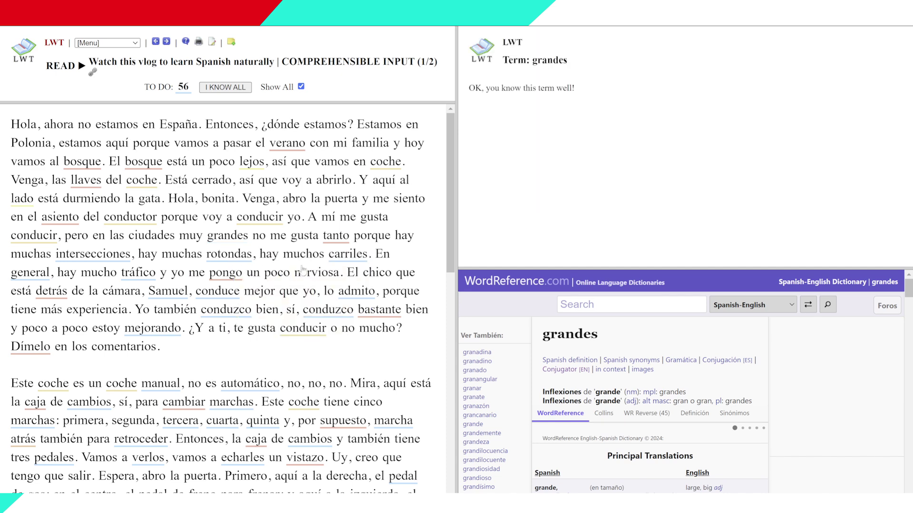
- Set the learning status of tanto to 3 and look up the word intersecciones
left_click(339, 241)
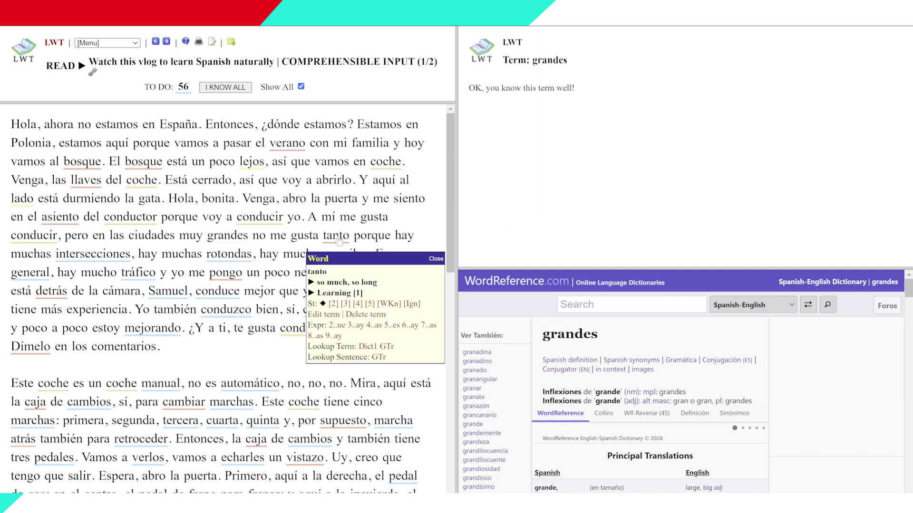
left_click(346, 304)
left_click(109, 260)
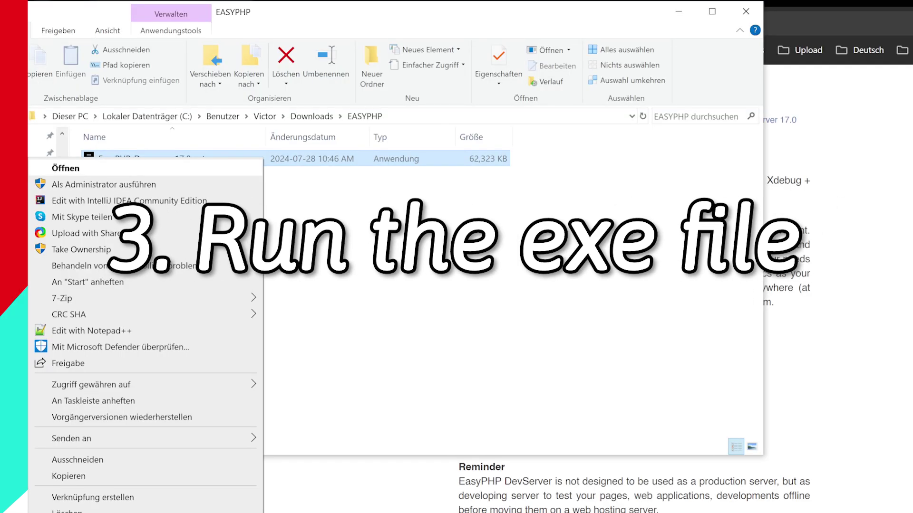
- Run the EasyPHP Devserver setup file from the EASYPHP downloads folder in File Explorer
key("Return")
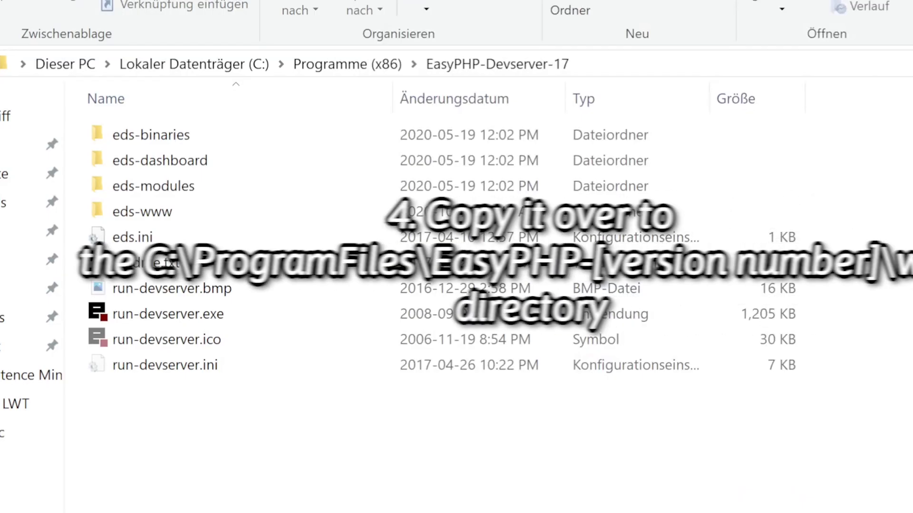
- Open the lwt folder inside eds-www of the EasyPHP-Devserver-17 directory and look over its files
left_click(143, 212)
double_click(141, 211)
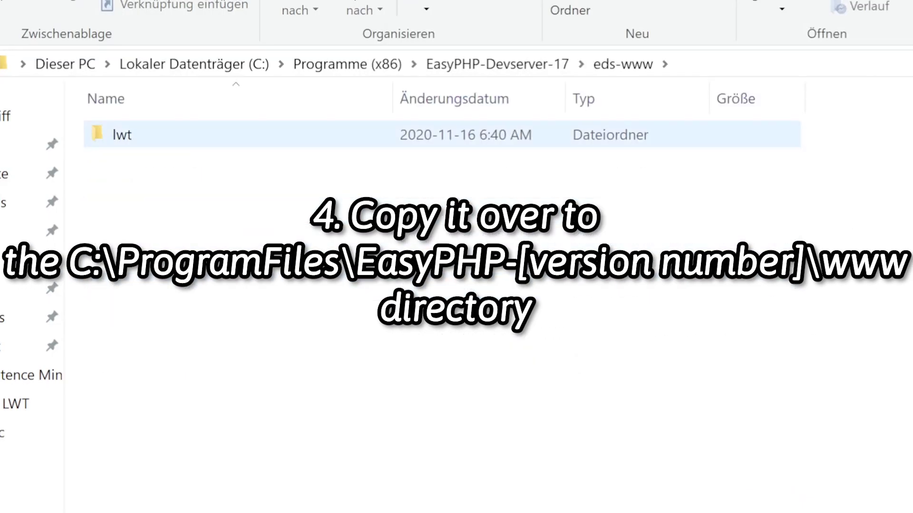
double_click(142, 135)
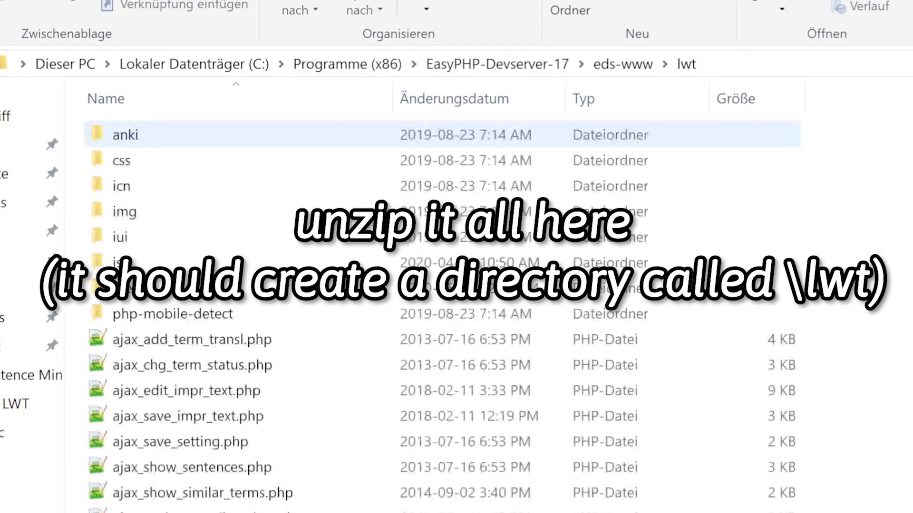
scroll(358, 379, "down", 7)
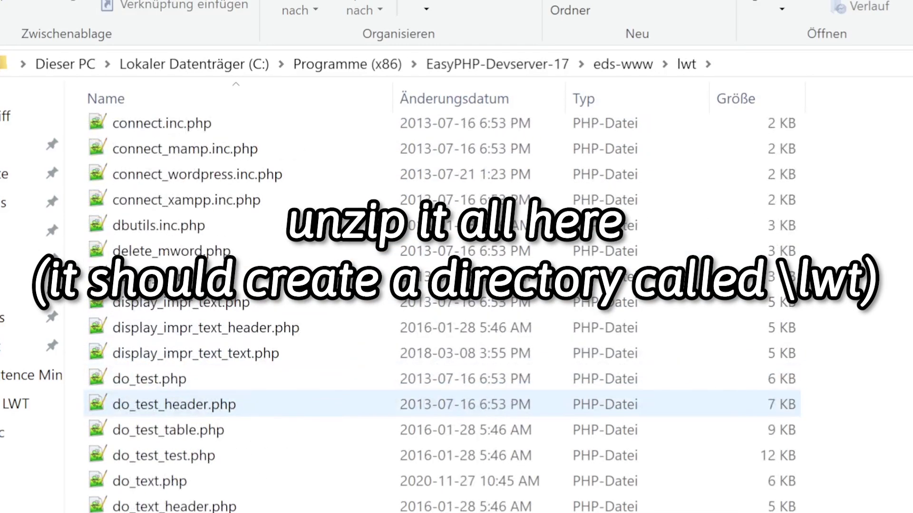
scroll(358, 391, "up", 7)
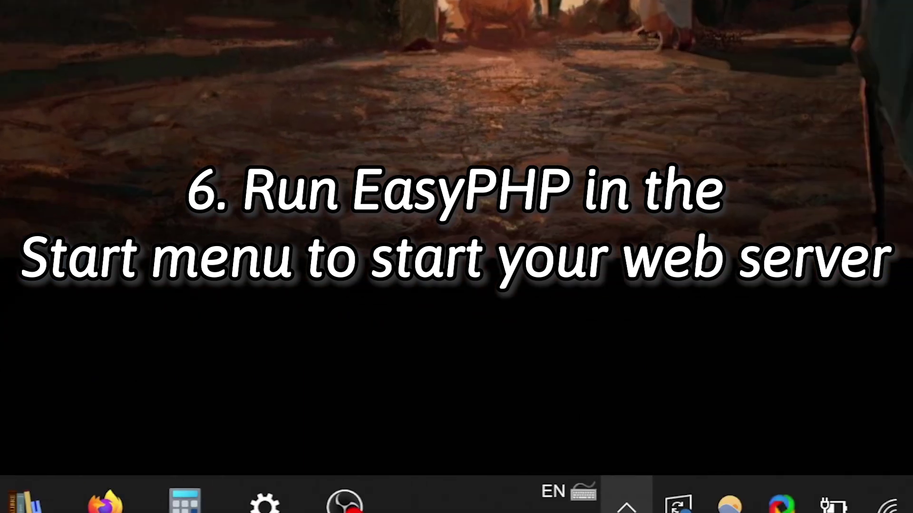
- Start or restart all servers of the EasyPHP instance running in the background
left_click(526, 487)
right_click(485, 391)
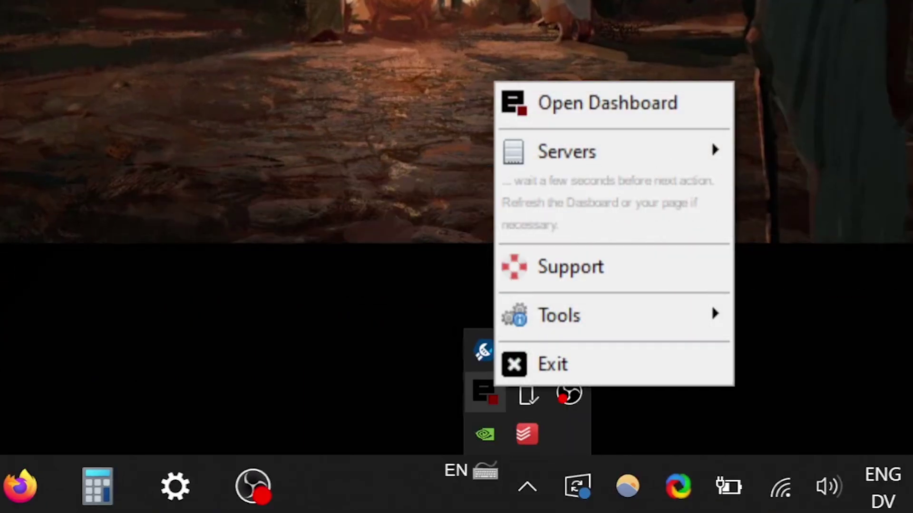
mouse_move(613, 151)
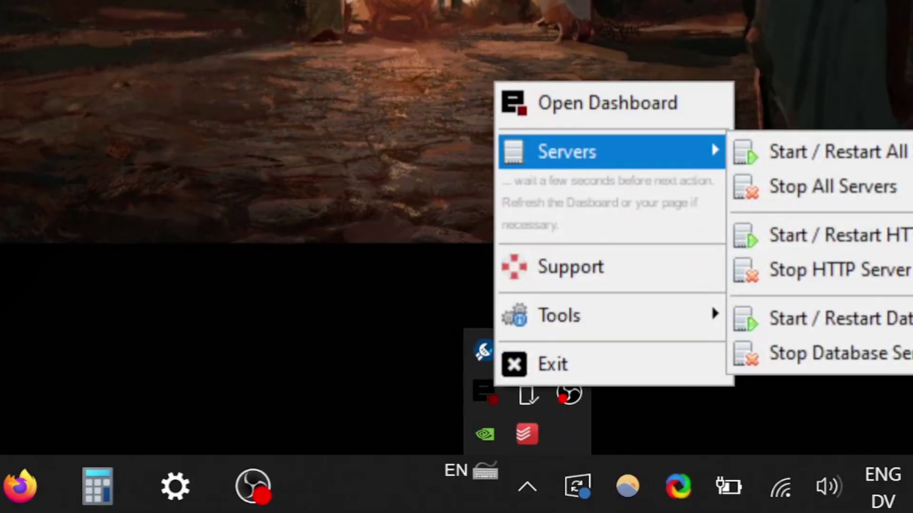
left_click(837, 151)
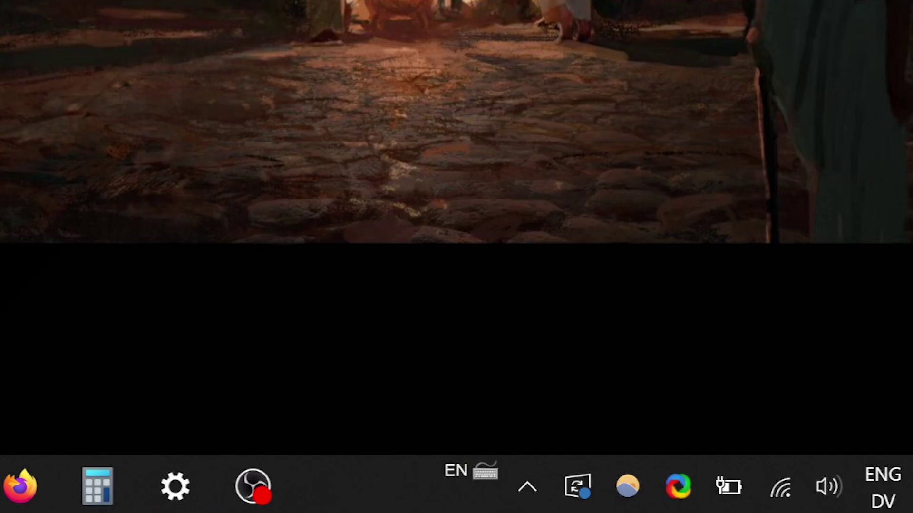
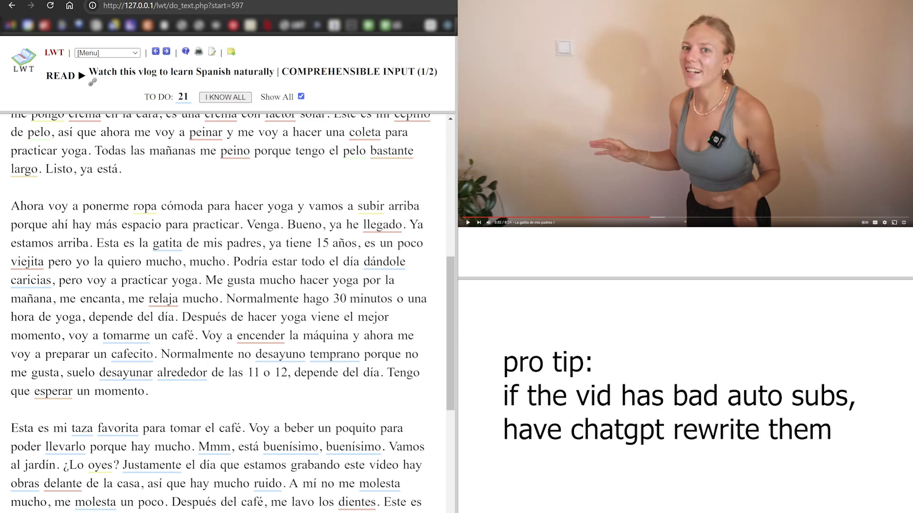
- Look through the last paragraphs of the text in Learning With Texts and mark subir as well known
scroll(224, 314, "down", 3)
scroll(224, 313, "up", 2)
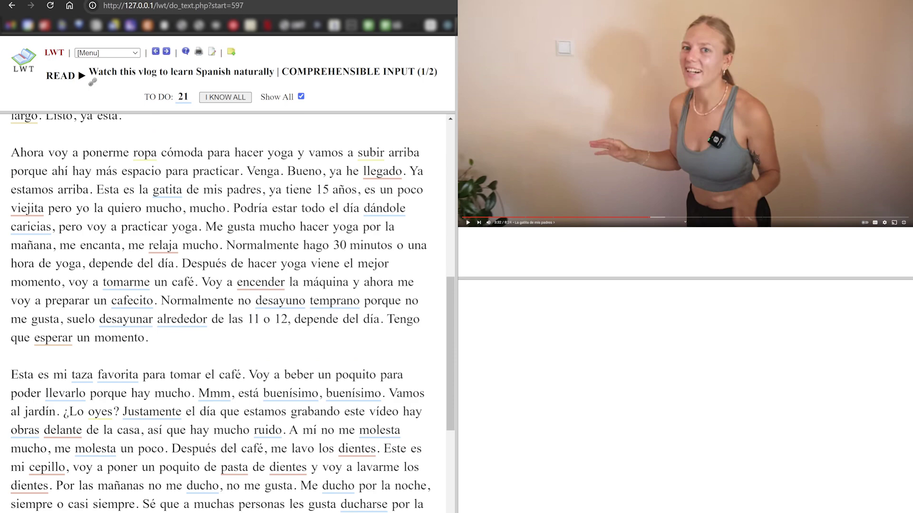
scroll(228, 309, "down", 3)
scroll(229, 308, "up", 3)
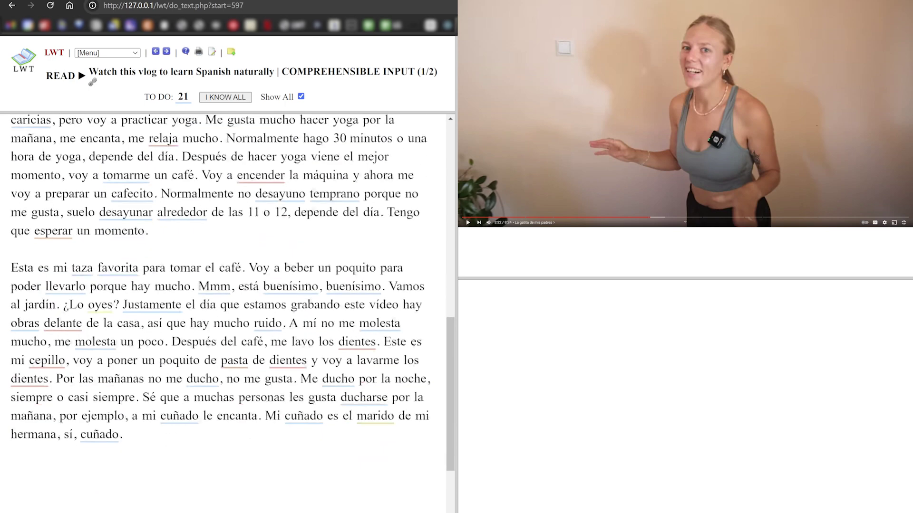
scroll(228, 309, "up", 1)
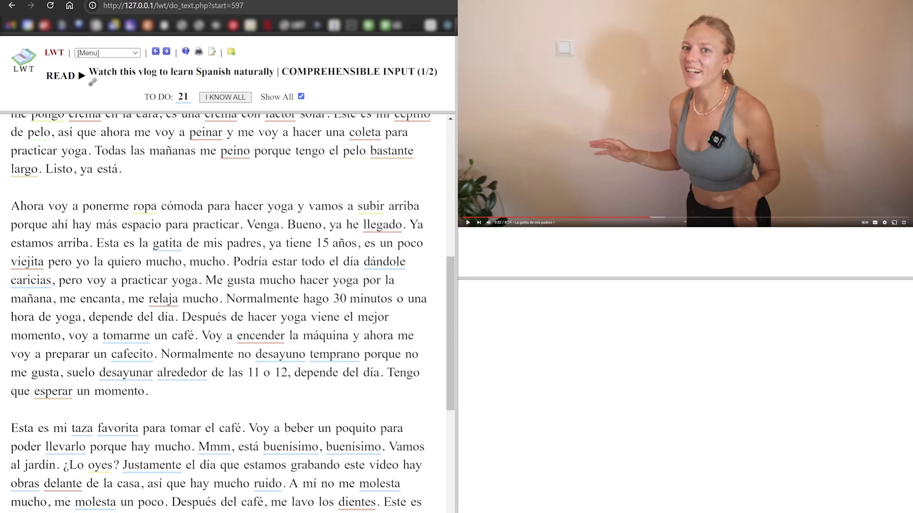
left_click(372, 208)
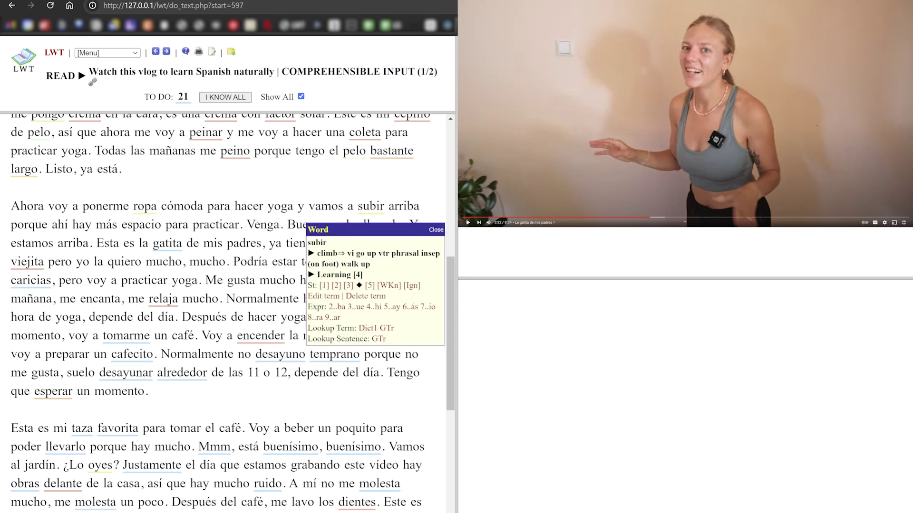
left_click(389, 285)
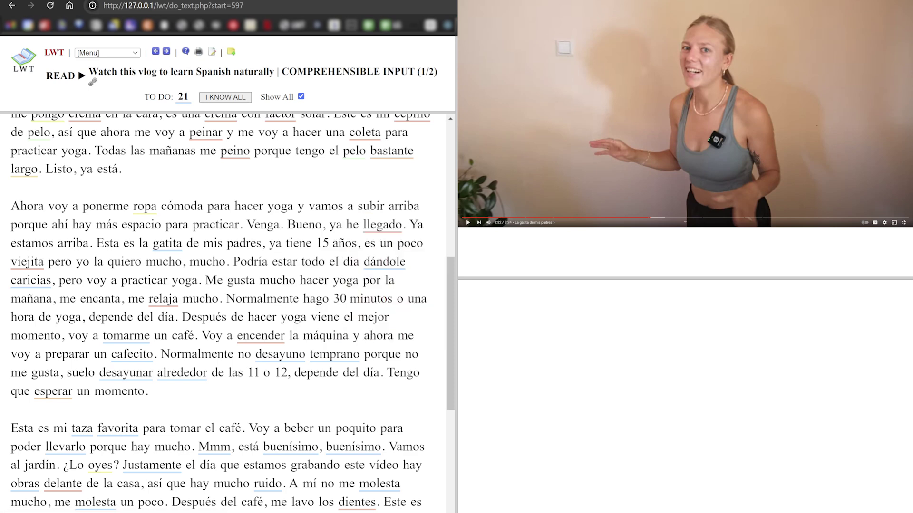
- Lower the playback volume to 54 and pause the Spanish vlog at the scene with the cat
scroll(223, 309, "down", 1)
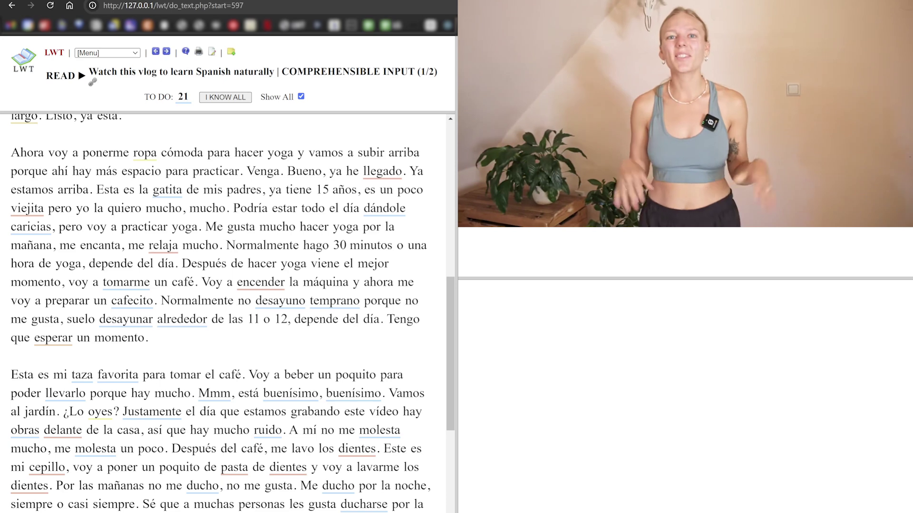
key("XF86AudioLowerVolume")
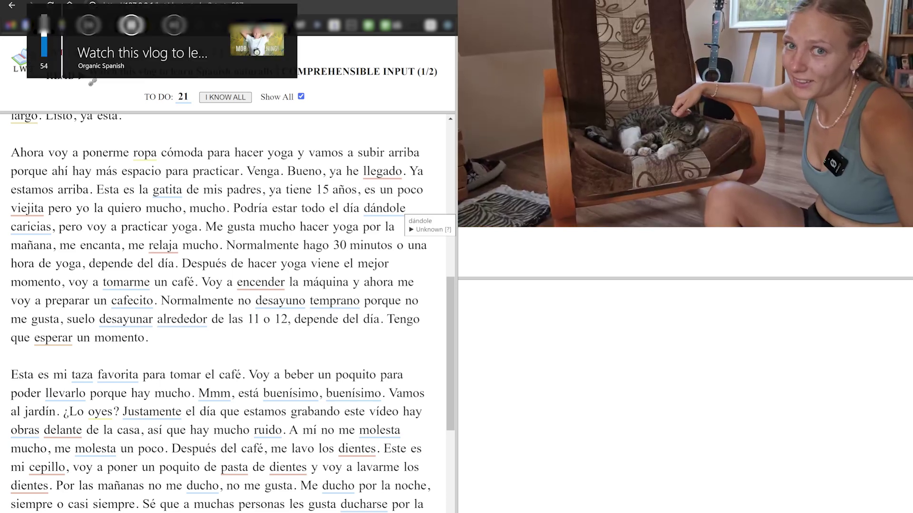
mouse_move(598, 157)
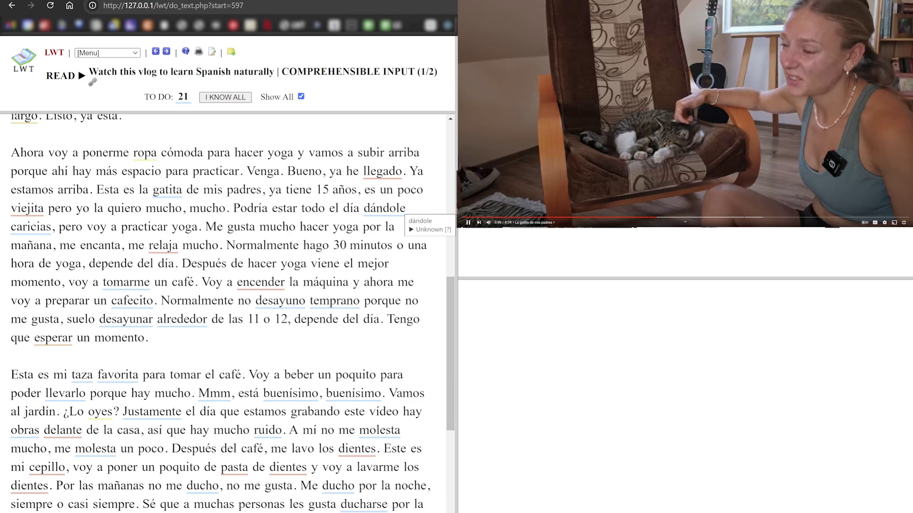
left_click(598, 157)
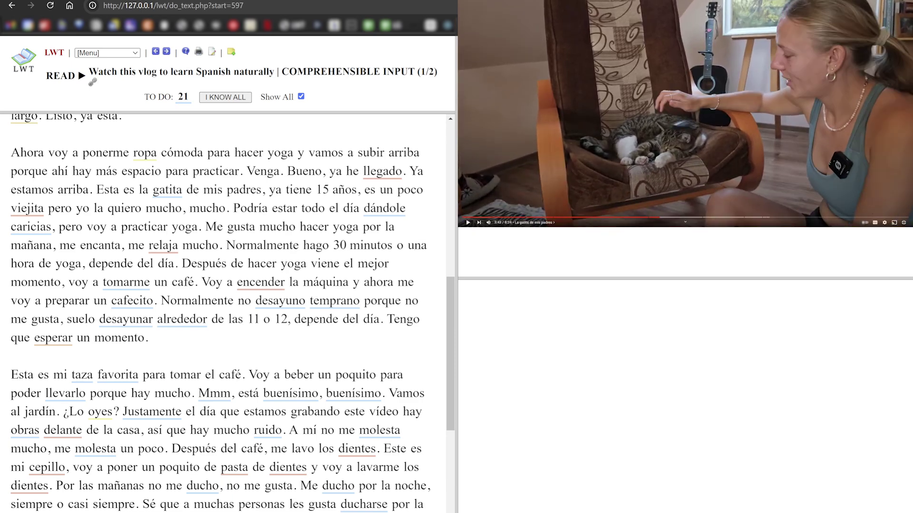
- Check the meanings of ropa and llegado in the yoga paragraph and close the term details
mouse_move(145, 154)
left_click(382, 172)
key("Escape")
- Look up gatita in the dictionary and save it as a new term with the translation "kitten"
left_click(166, 191)
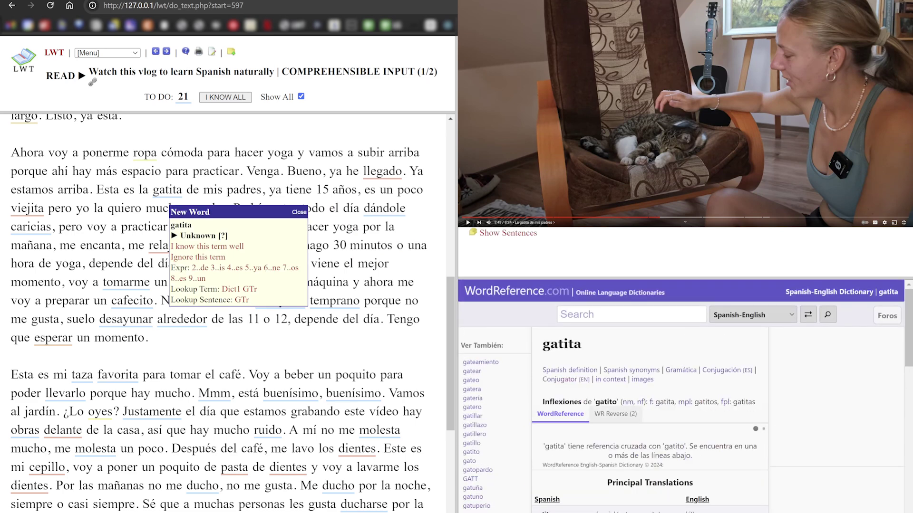
scroll(680, 408, "down", 2)
left_click_drag(686, 408, 701, 407)
scroll(694, 407, "down", 4)
scroll(695, 408, "up", 4)
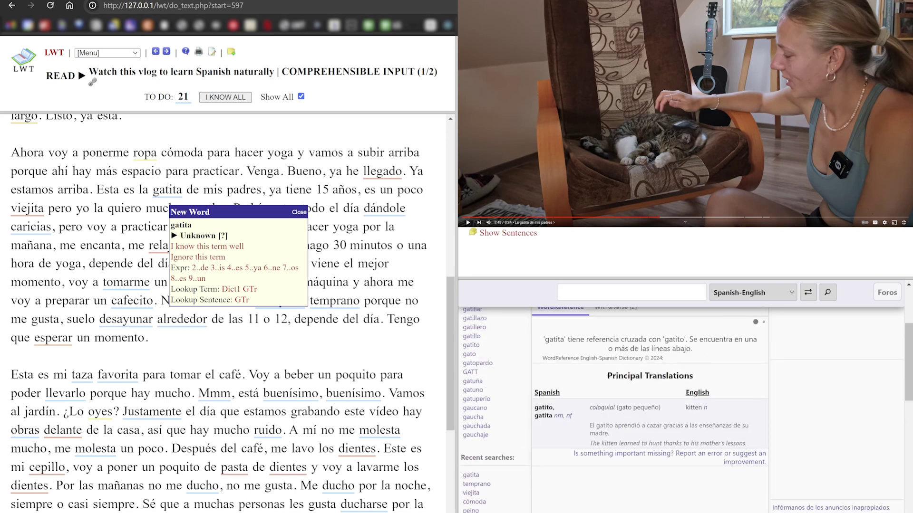
key("Return")
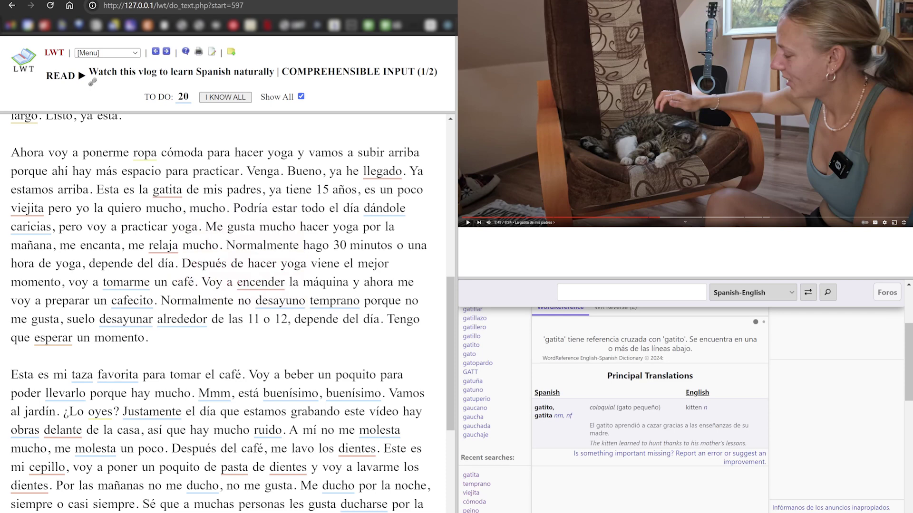
- Play the vlog up to the yoga scene, pause it and check the term details of viejita
key("space")
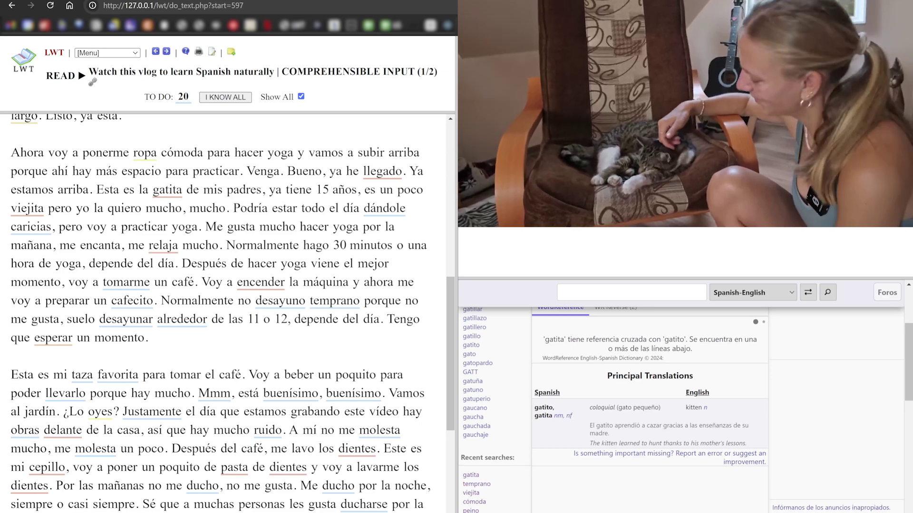
key("space")
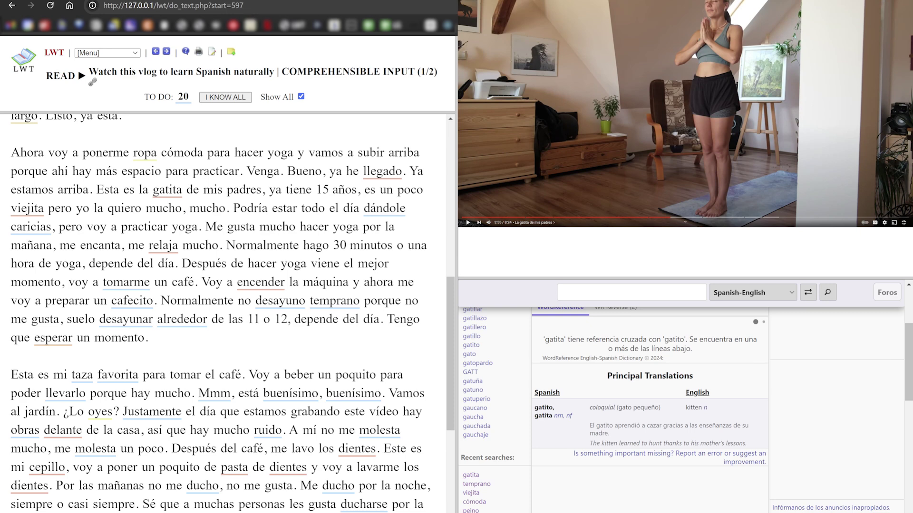
left_click(27, 208)
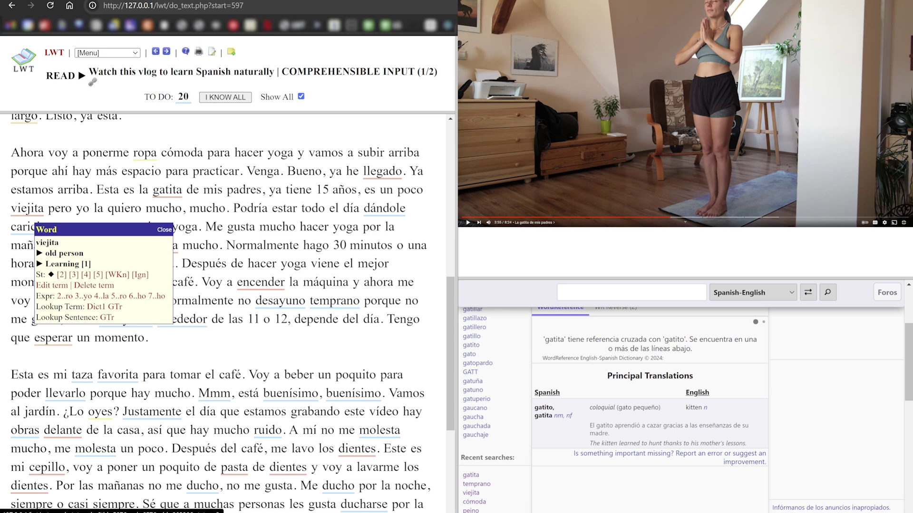
key("Escape")
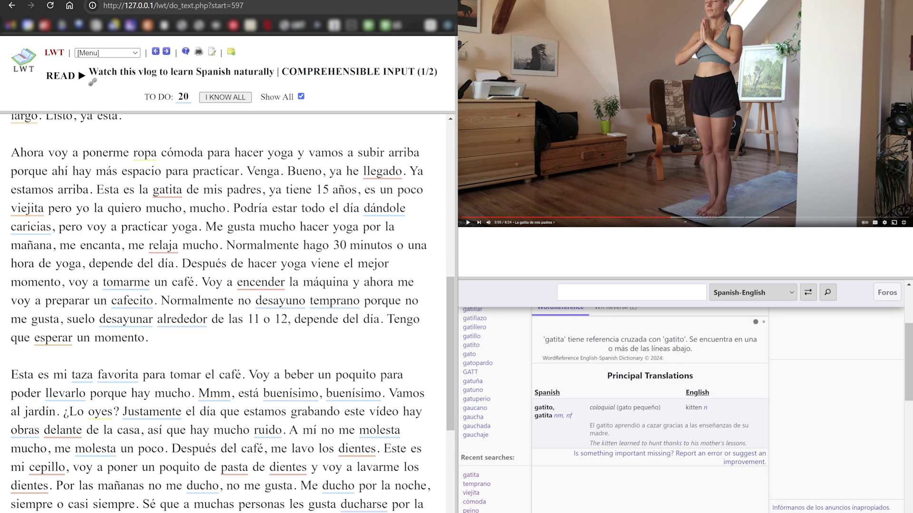
- Look up dándole in the dictionary and save it as a new term with learning status 1
left_click(384, 209)
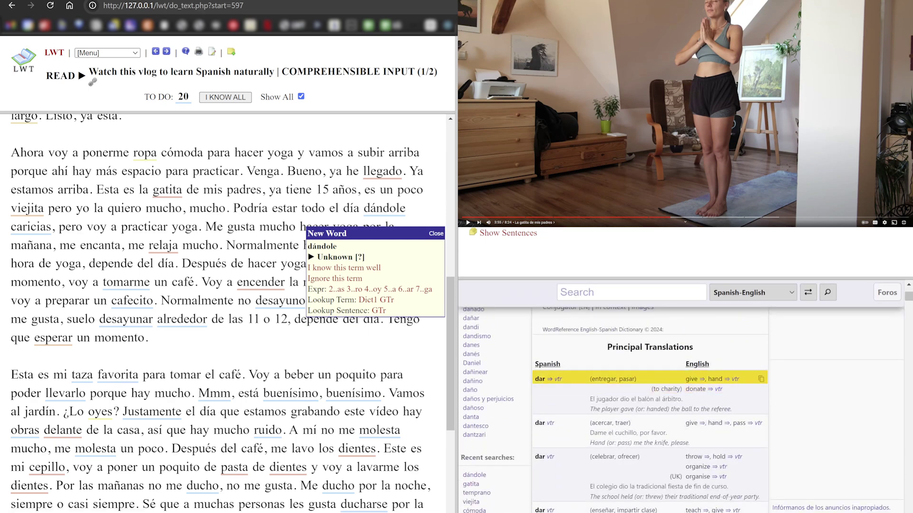
left_click_drag(685, 379, 706, 389)
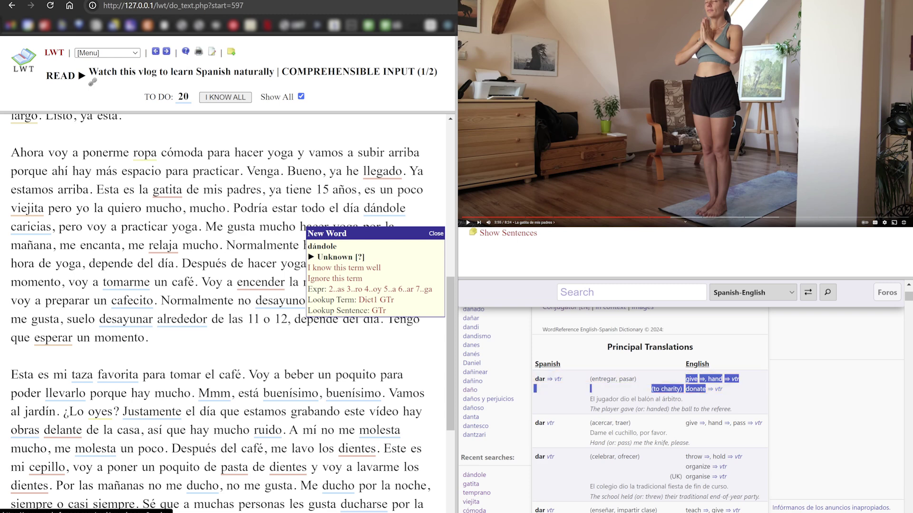
left_click(665, 384)
scroll(665, 427, "down", 4)
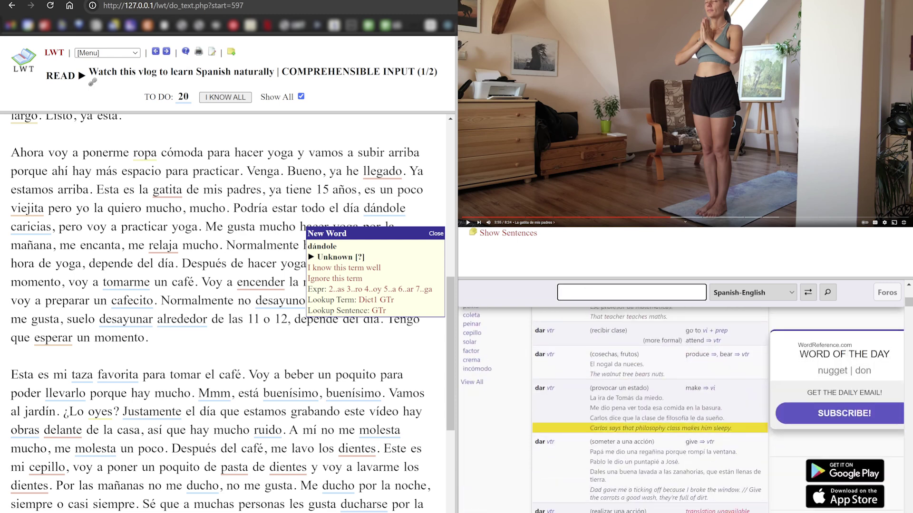
scroll(650, 404, "down", 5)
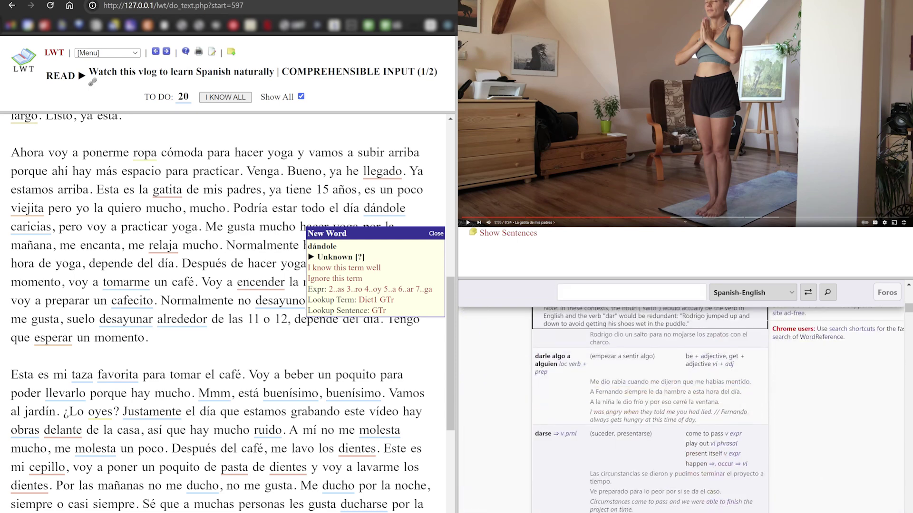
key("1")
- Look up caricias in the dictionary and save it as a new learning term
key("Right")
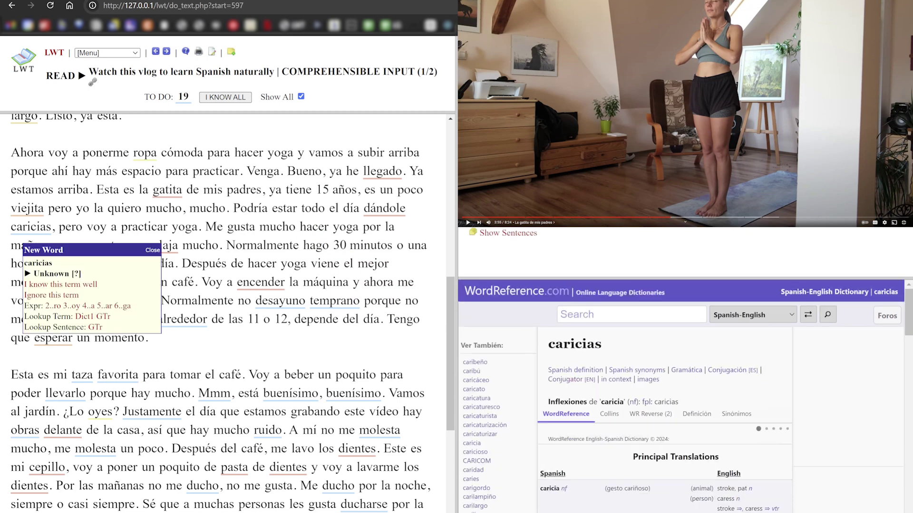
scroll(650, 381, "down", 2)
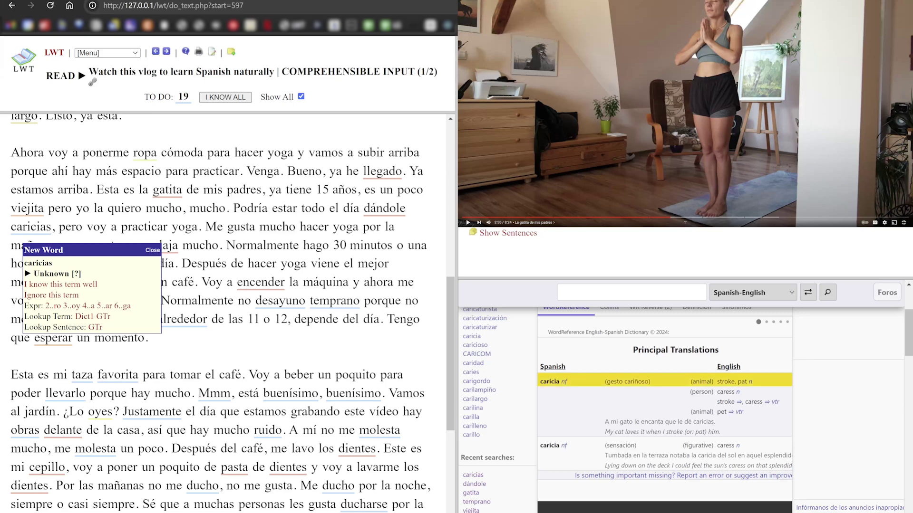
key("Return")
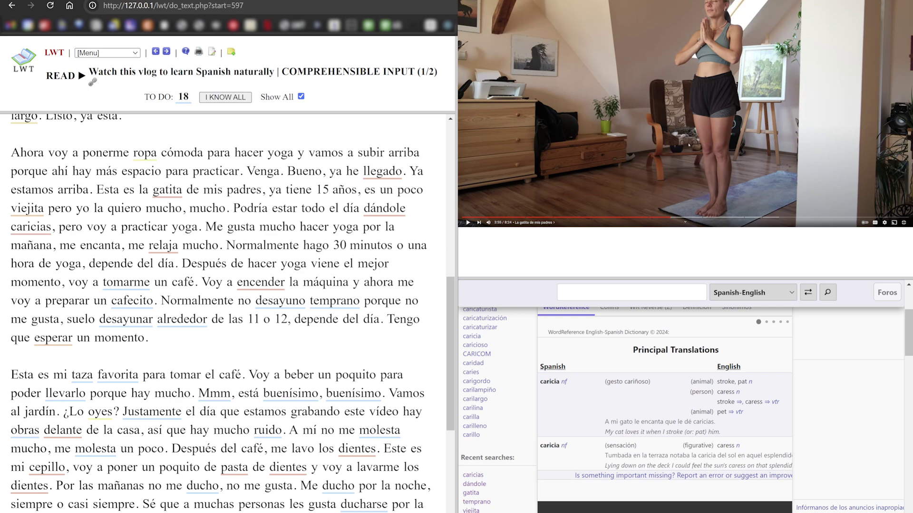
- Turn on the vlog's captions, skip past the yoga exercises and pause at "hago 30 minutos o una hora de yoga depende del día después de hacer"
left_click(874, 222)
left_click(799, 147)
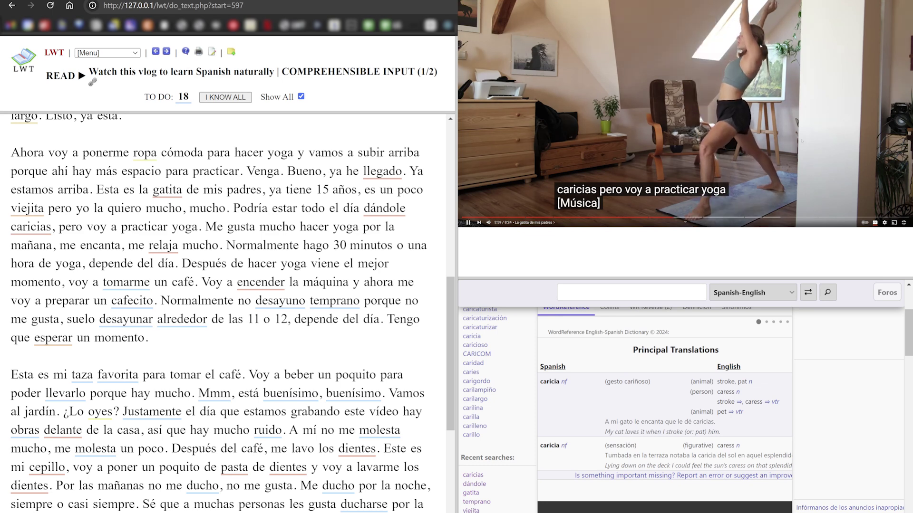
left_click(686, 218)
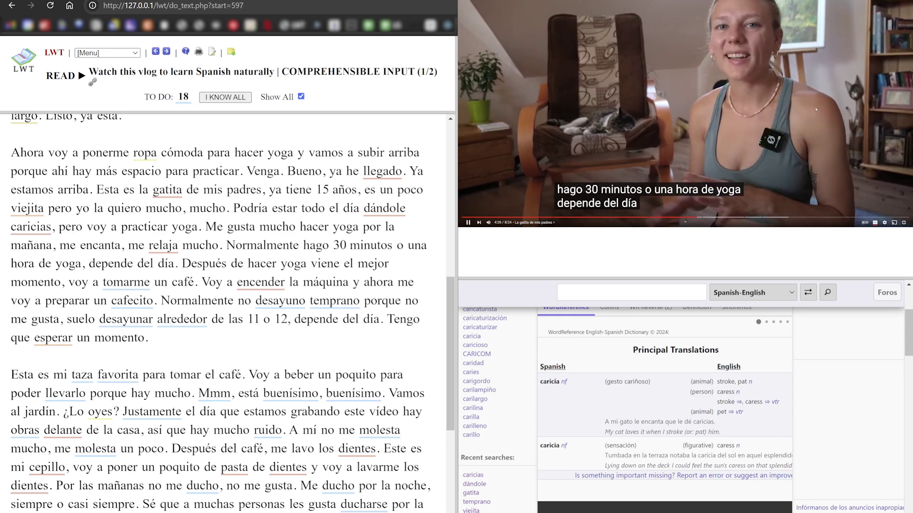
left_click(815, 109)
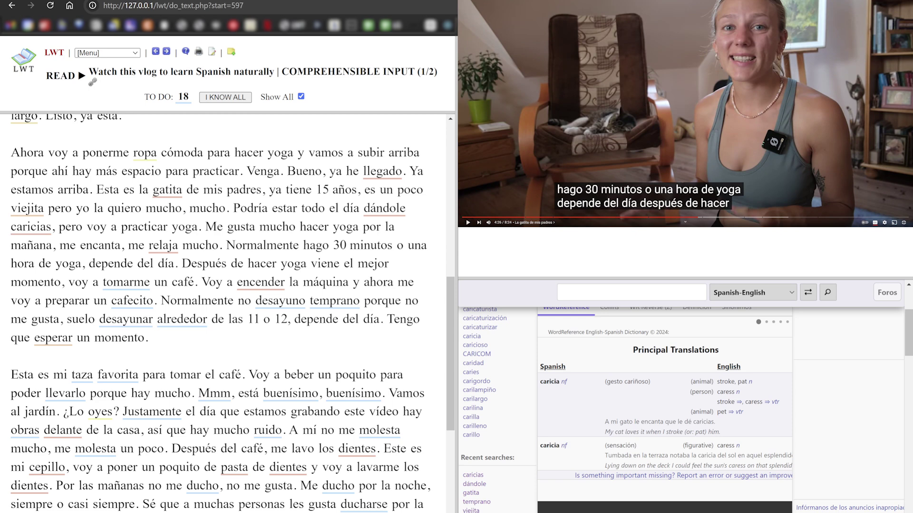
- Check the meaning of relaja and set its learning status to 4
mouse_move(211, 281)
left_click(163, 247)
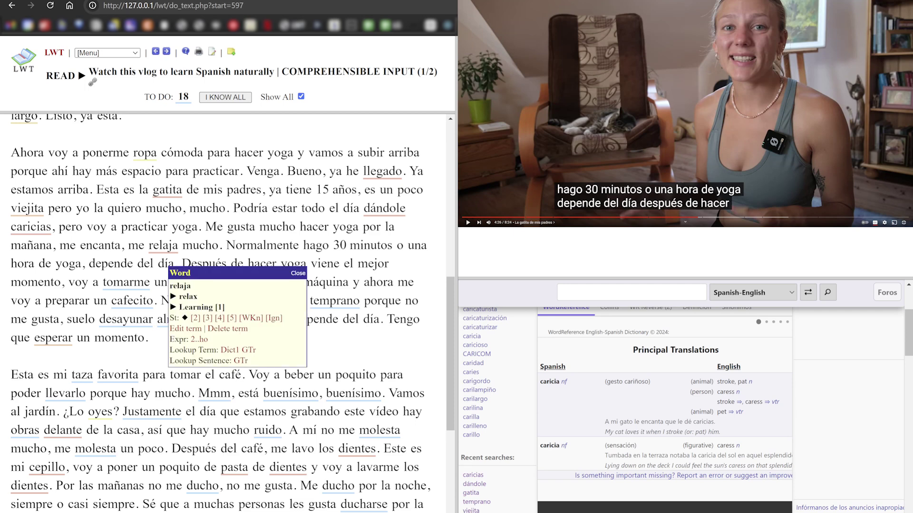
left_click(220, 318)
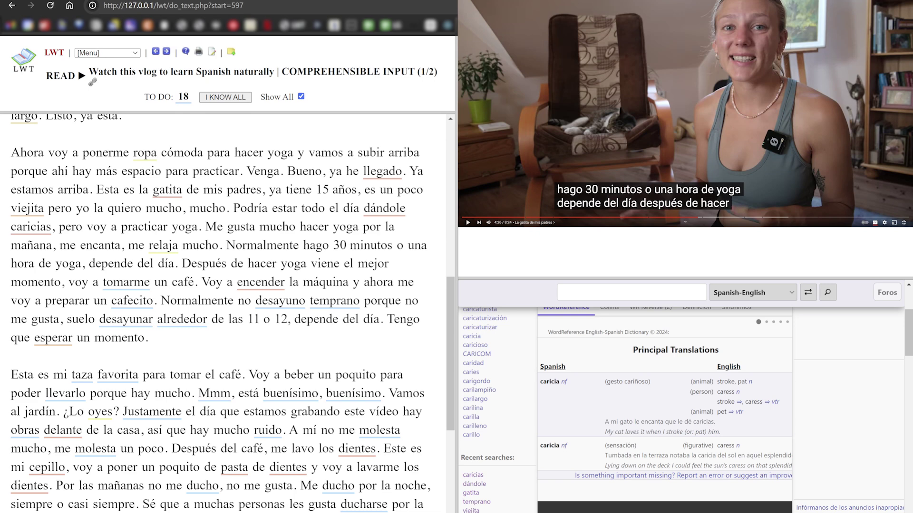
- Play the vlog through the start of the coffee scene and pause it at the caption "voy a preparar un cafecito"
scroll(233, 314, "down", 1)
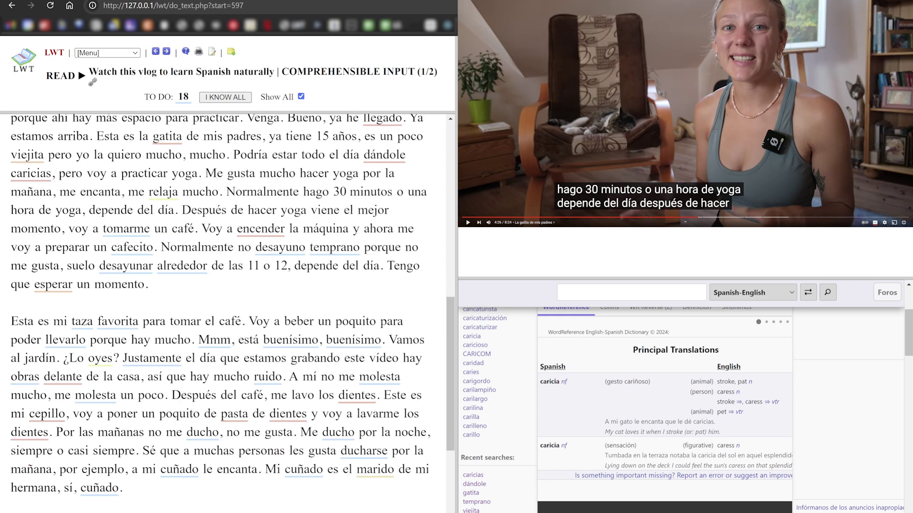
left_click(791, 156)
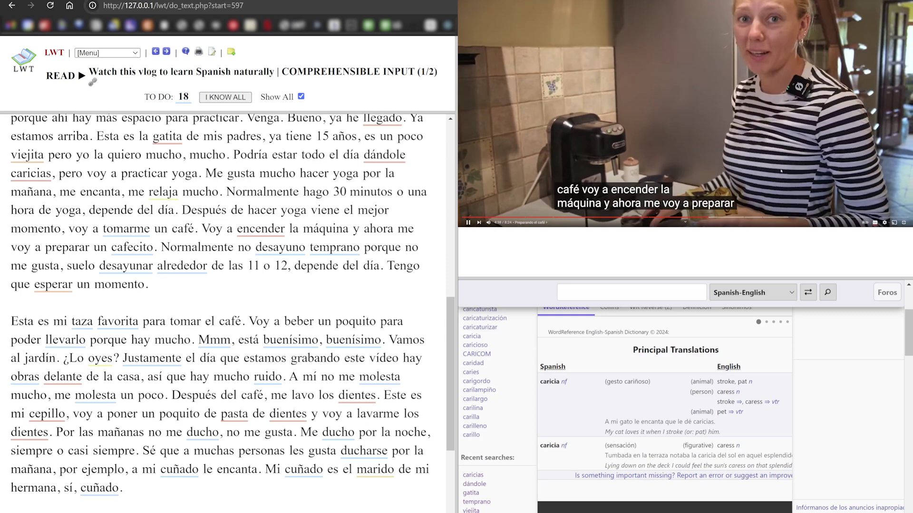
left_click(814, 164)
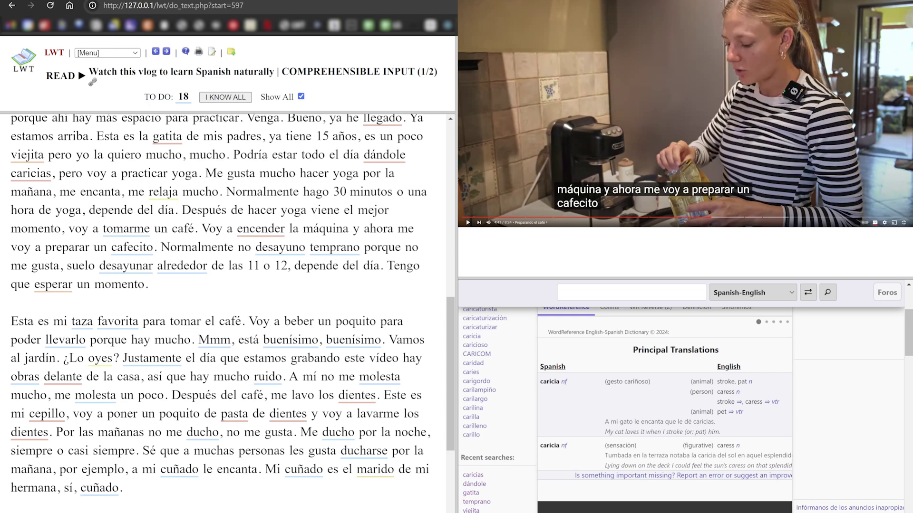
- Mark tomarme and encender as well known and check the updated term details of encender
left_click(128, 231)
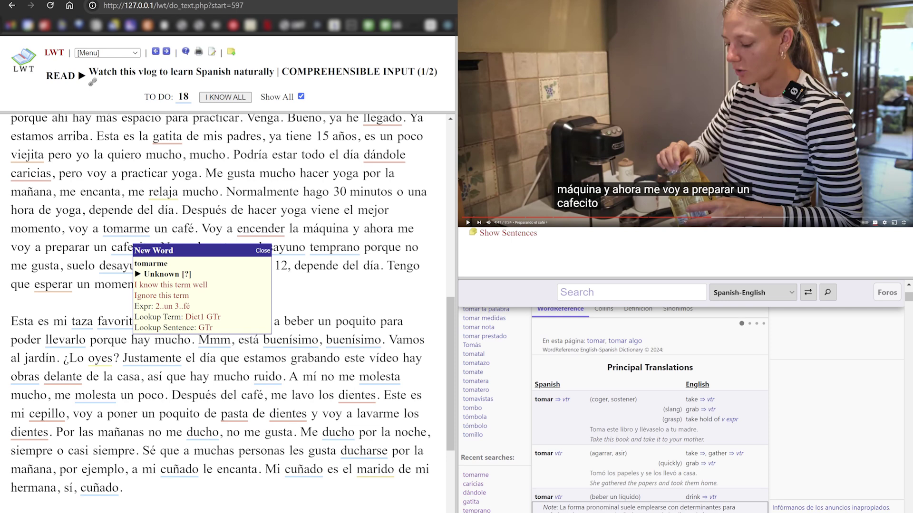
left_click(171, 285)
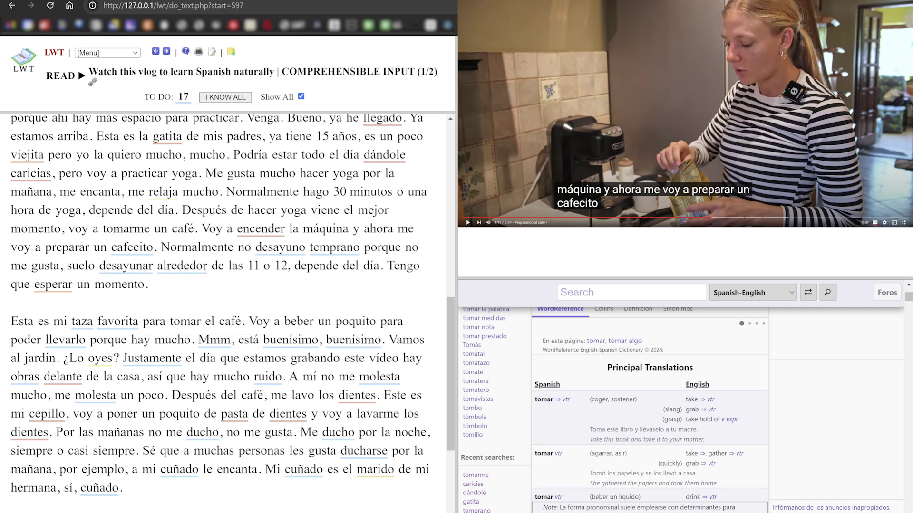
left_click(255, 232)
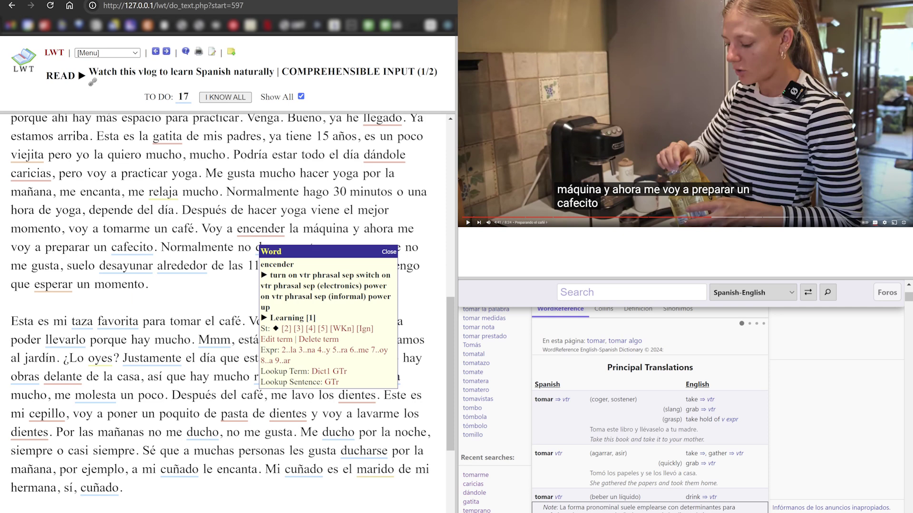
left_click(342, 329)
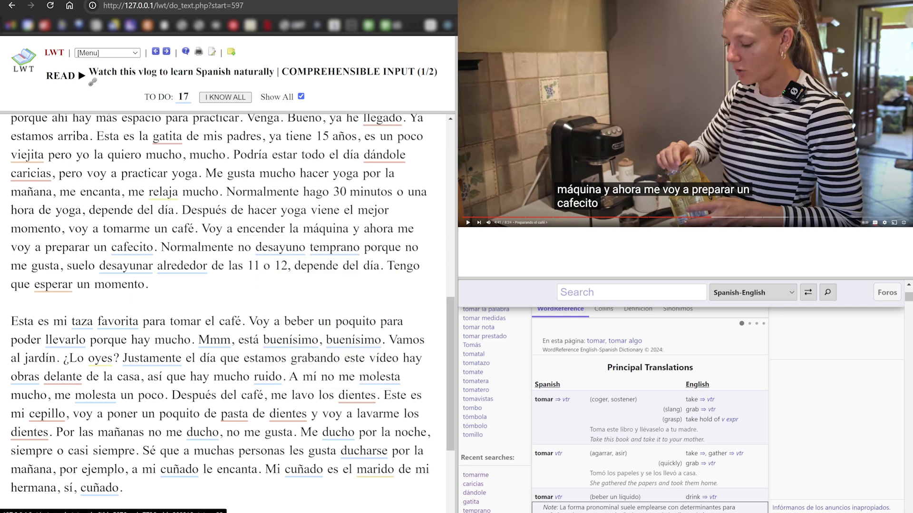
left_click(260, 228)
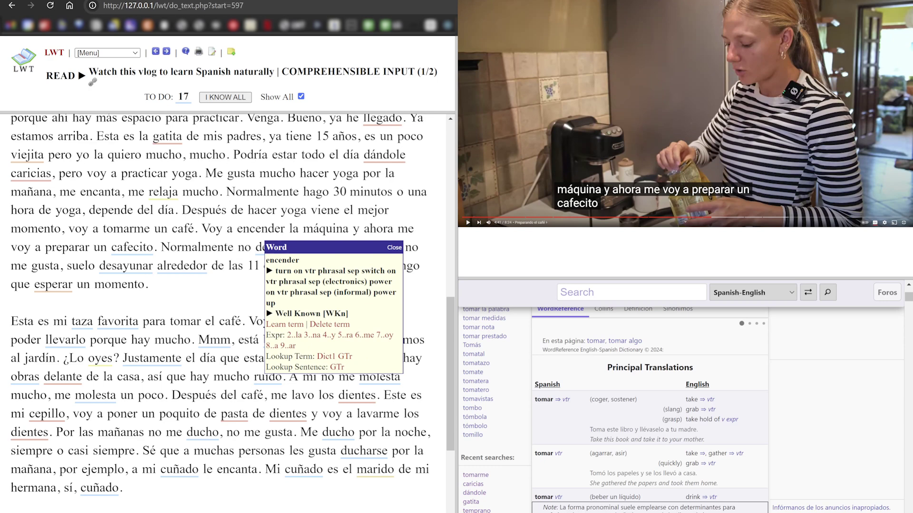
key("Escape")
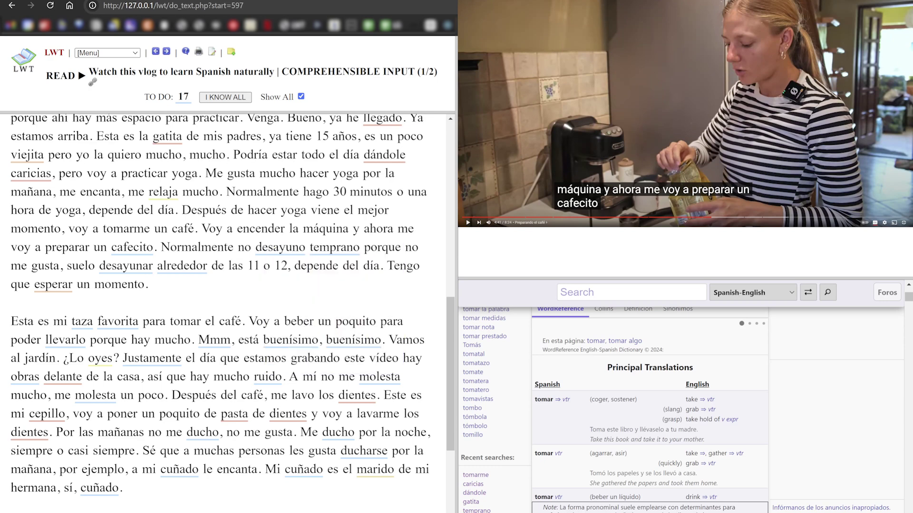
- Look up cafecito in the dictionary and mark it as well known
left_click(118, 250)
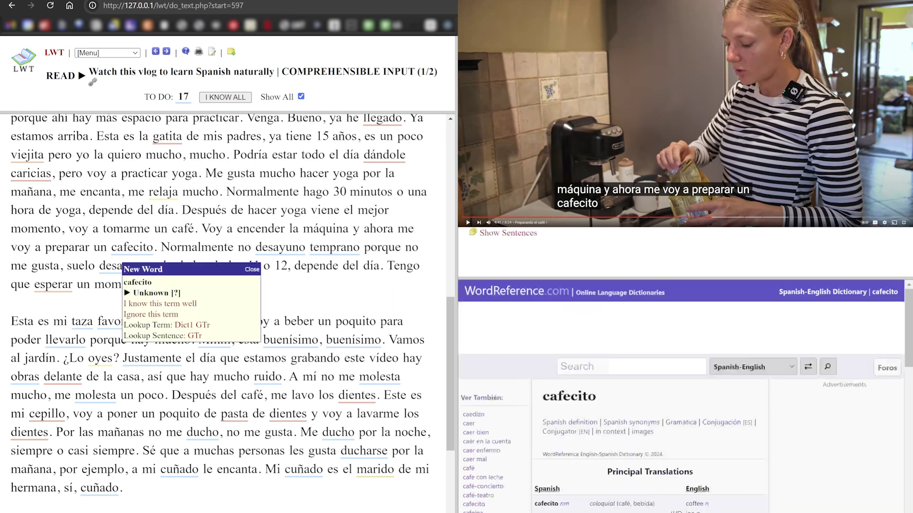
left_click_drag(685, 451, 703, 451)
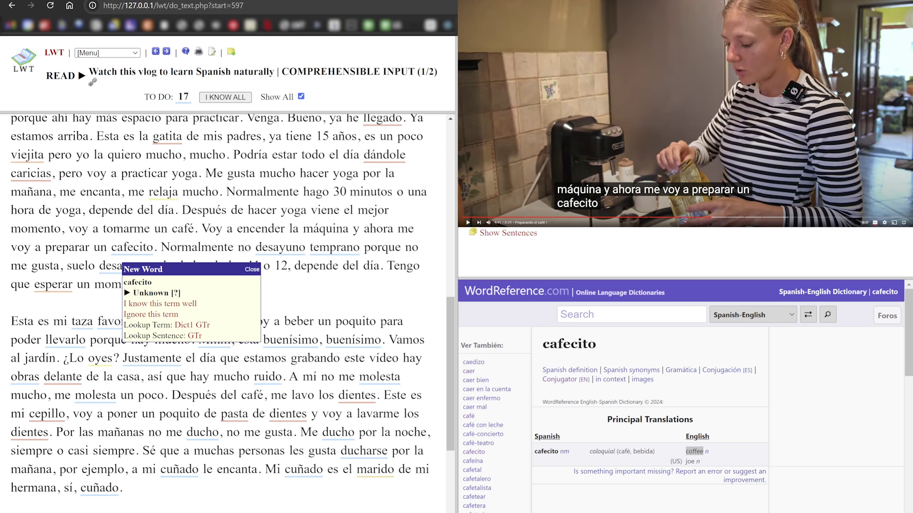
key("Return")
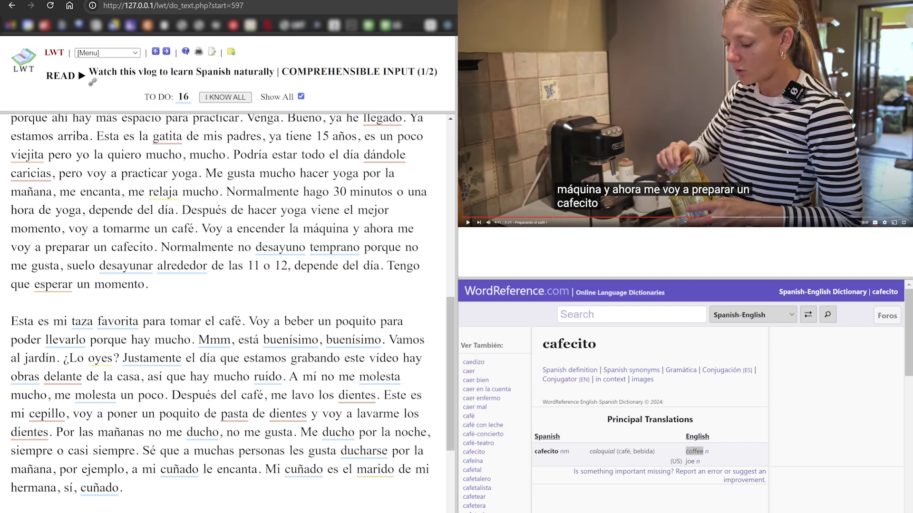
- Play the vlog up to the coffee machine close-up, pause it, and save desayuno as "breakfast" with learning status 3
left_click(825, 124)
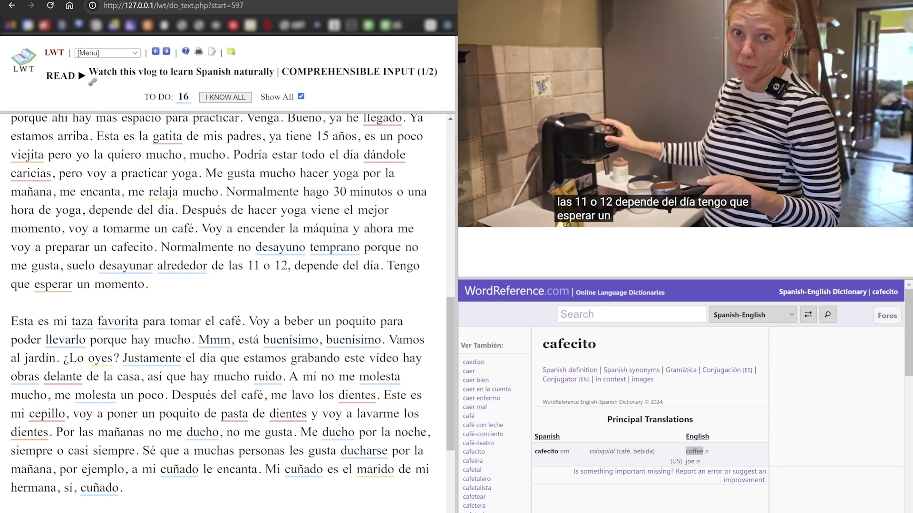
left_click(824, 127)
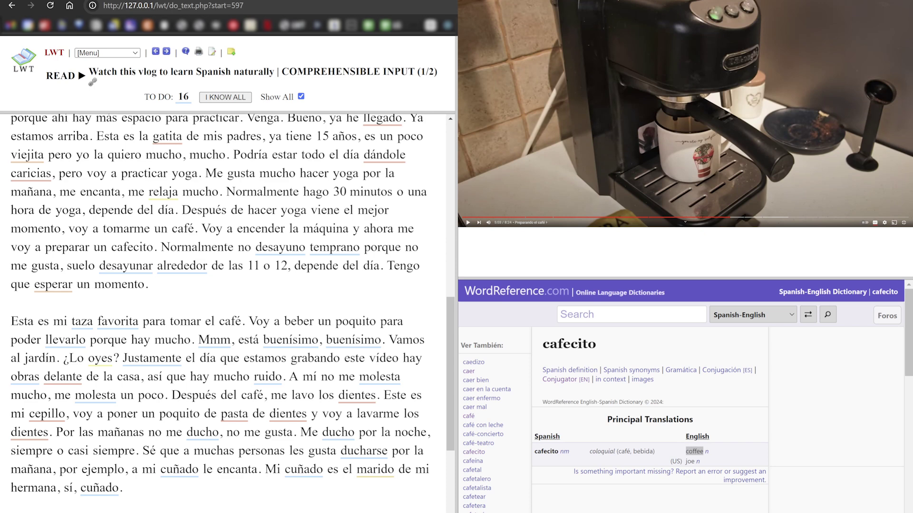
left_click(290, 252)
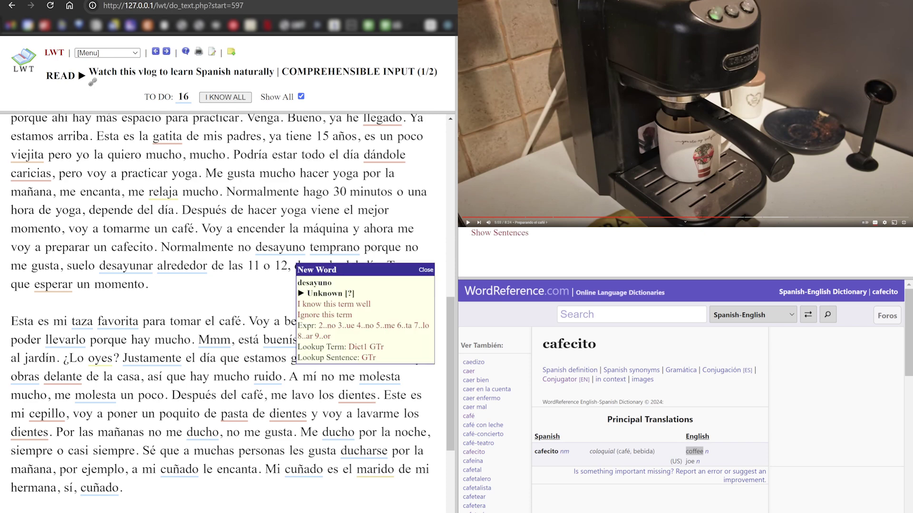
scroll(649, 399, "down", 3)
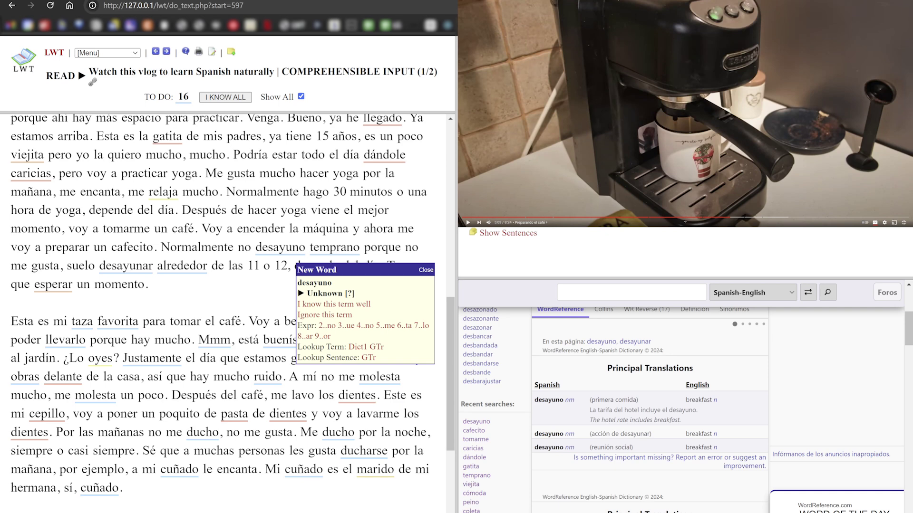
key("Return")
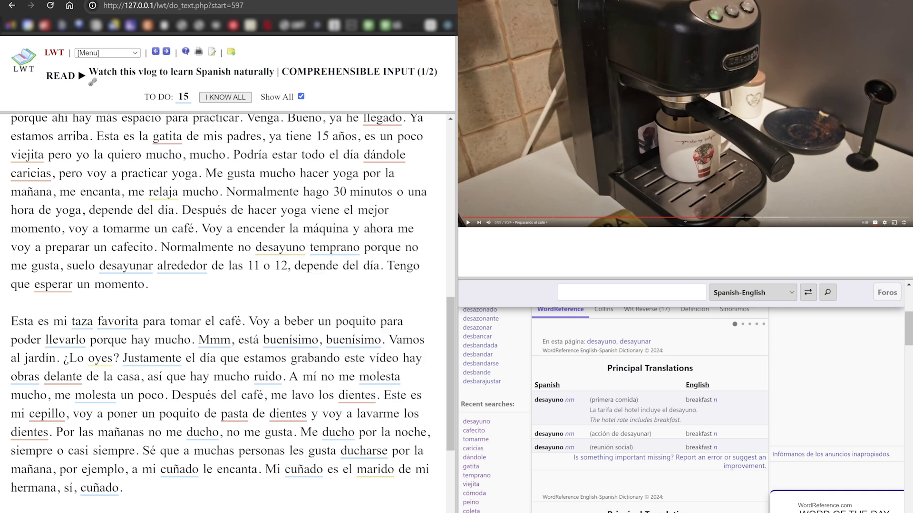
left_click(267, 250)
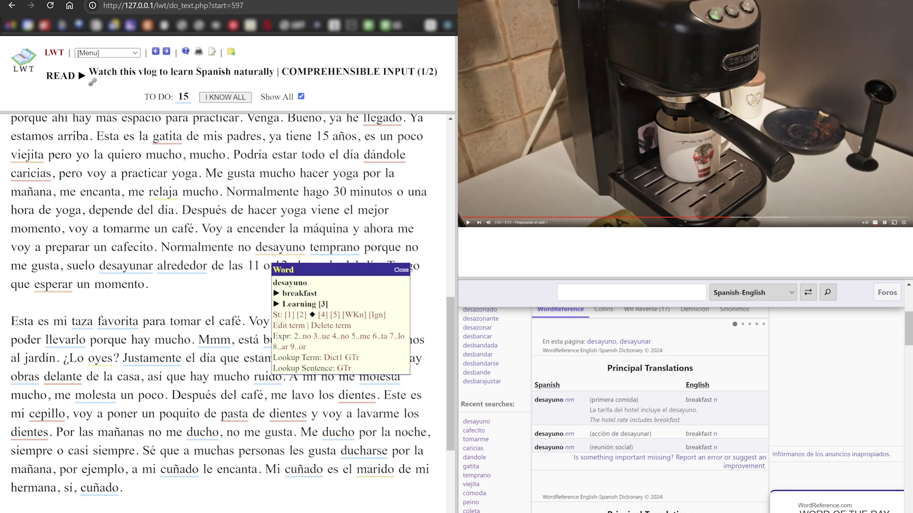
left_click(400, 269)
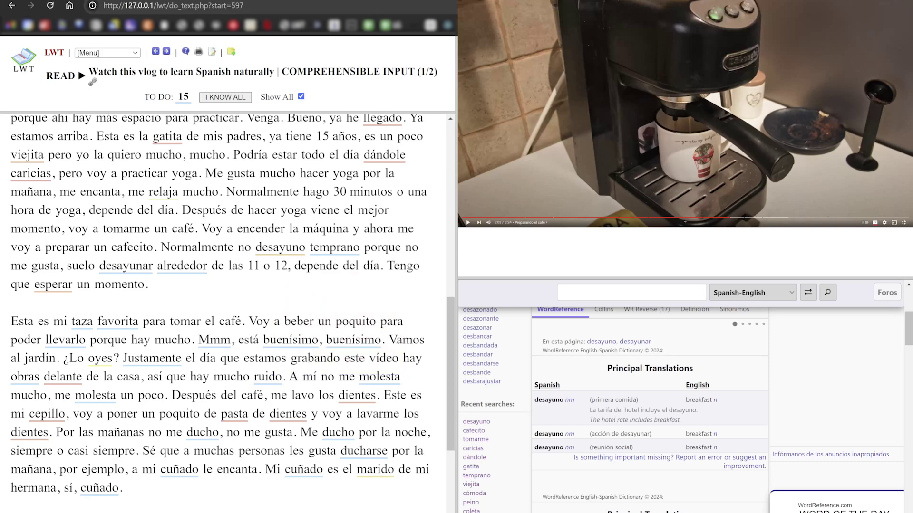
- Look up temprano and save it with learning status 1, and mark Mmm as well known
left_click(333, 247)
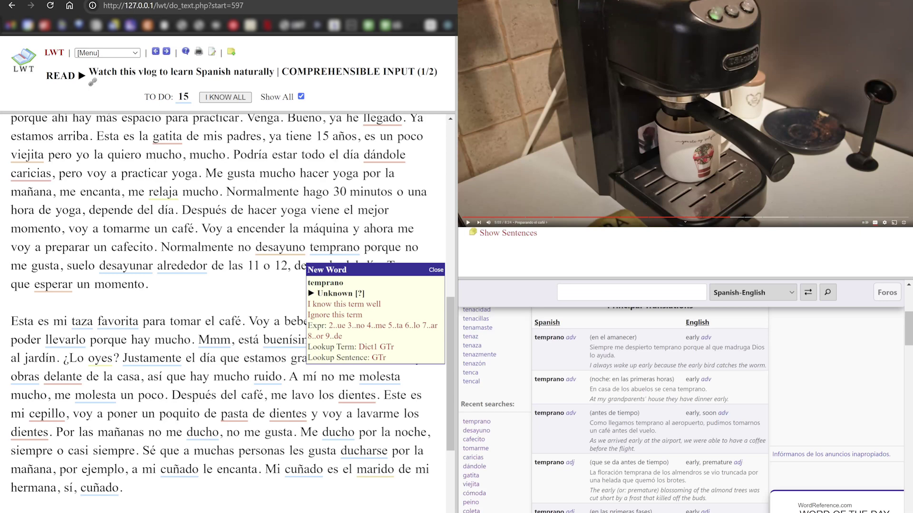
key("1")
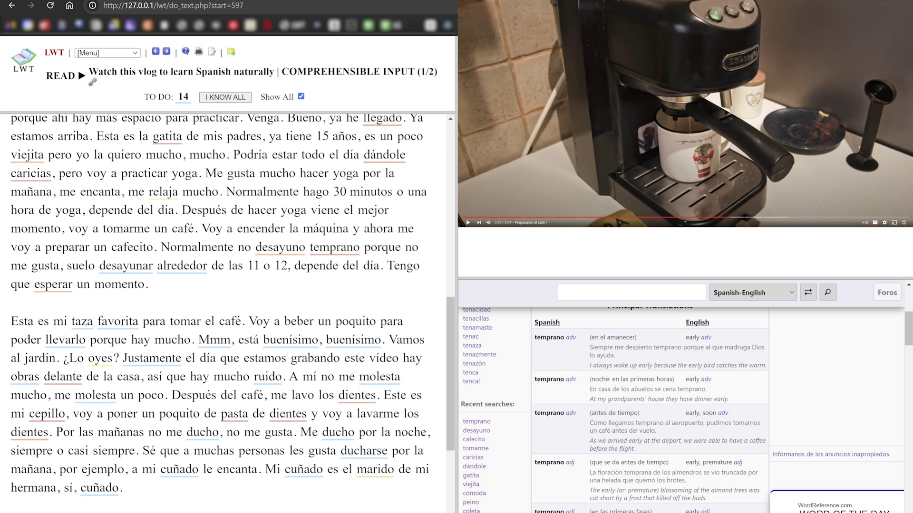
left_click(214, 340)
left_click(267, 399)
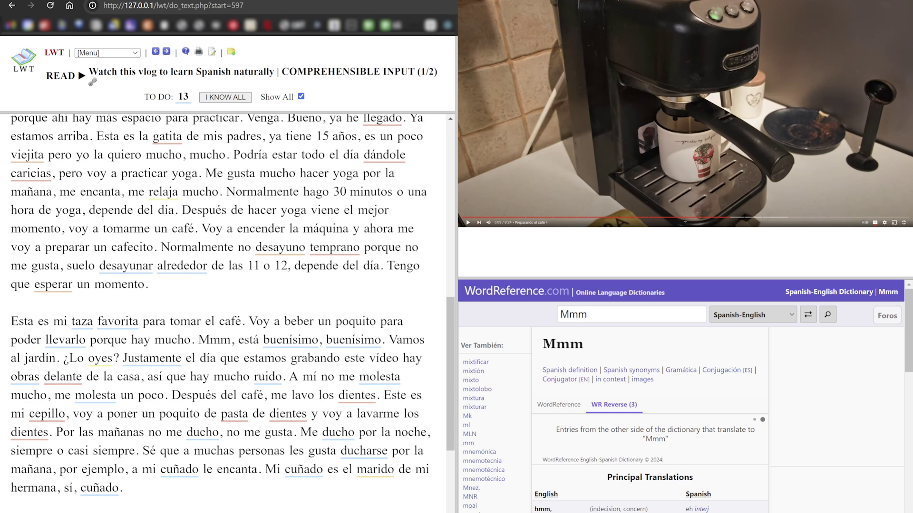
- Look up desayunar in the dictionary and save it as a learning term
left_click(125, 266)
scroll(649, 428, "down", 1)
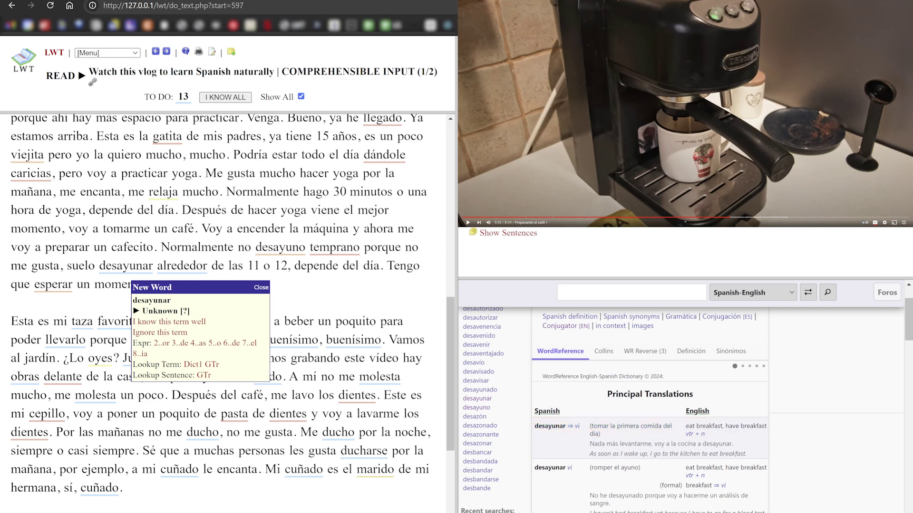
key("Return")
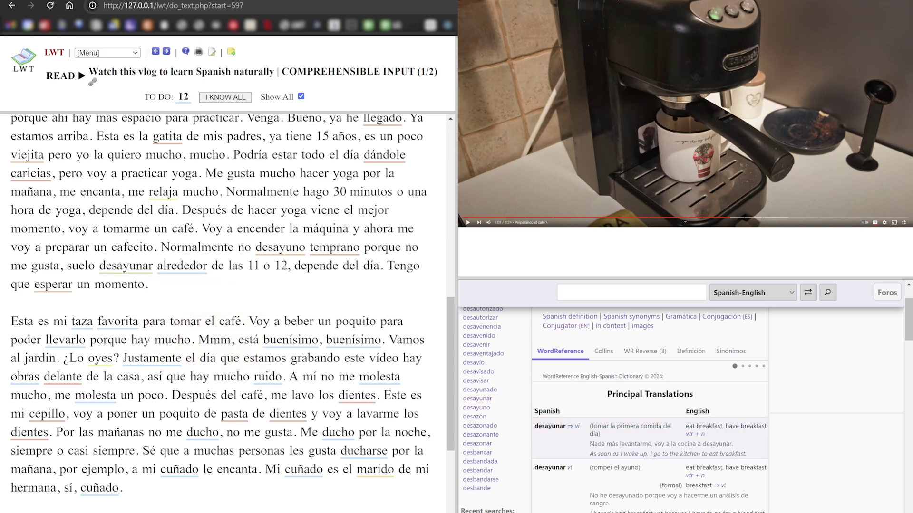
- Look up alrededor and save it with learning status 1, and change the status of esperar to 3
key("Right")
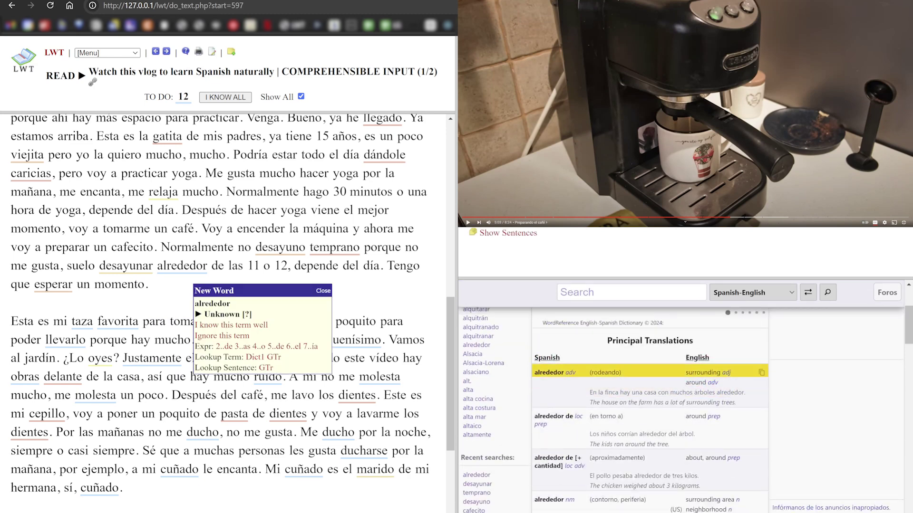
left_click_drag(686, 372, 708, 383)
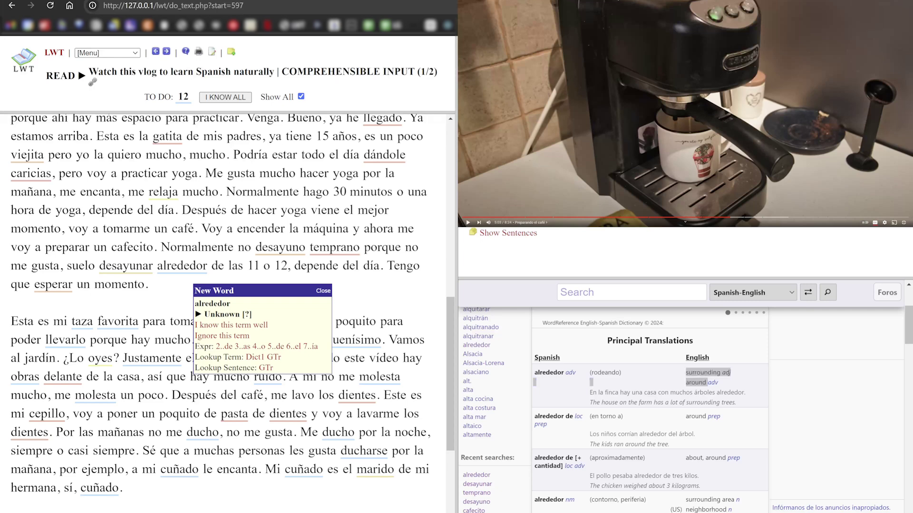
key("1")
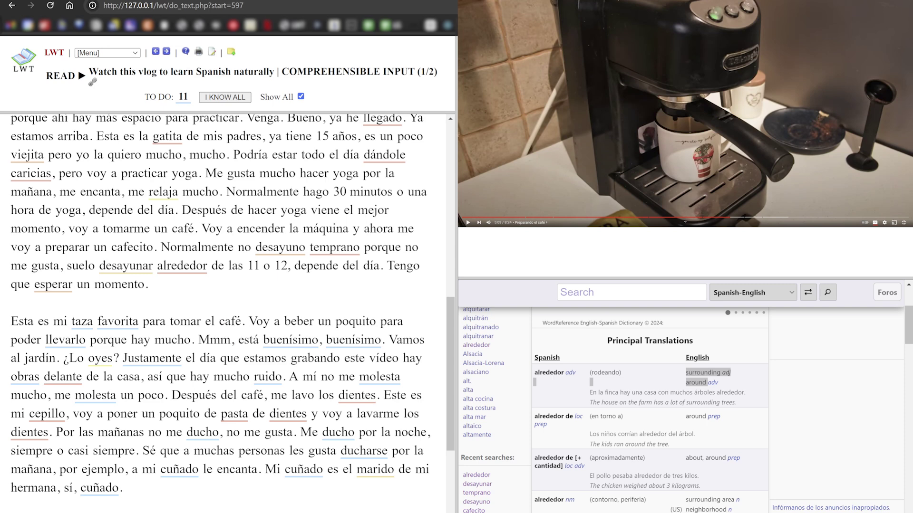
left_click(53, 284)
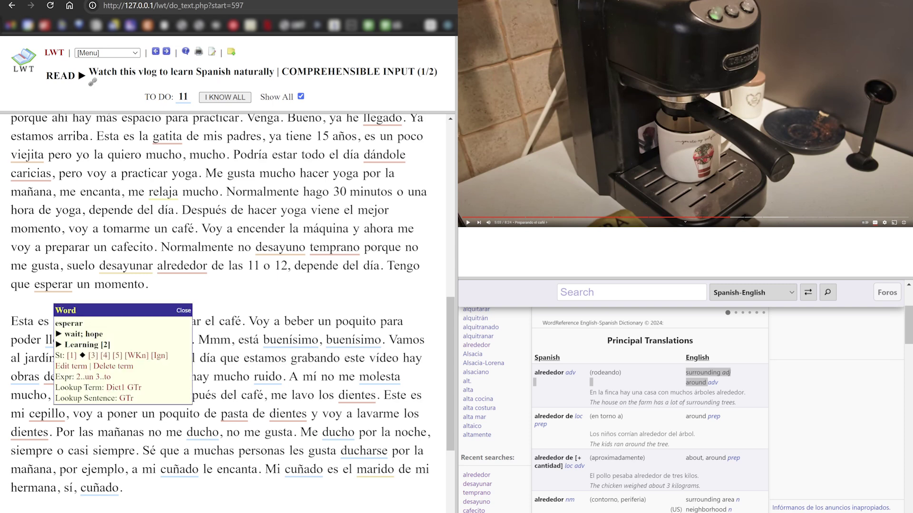
left_click(93, 356)
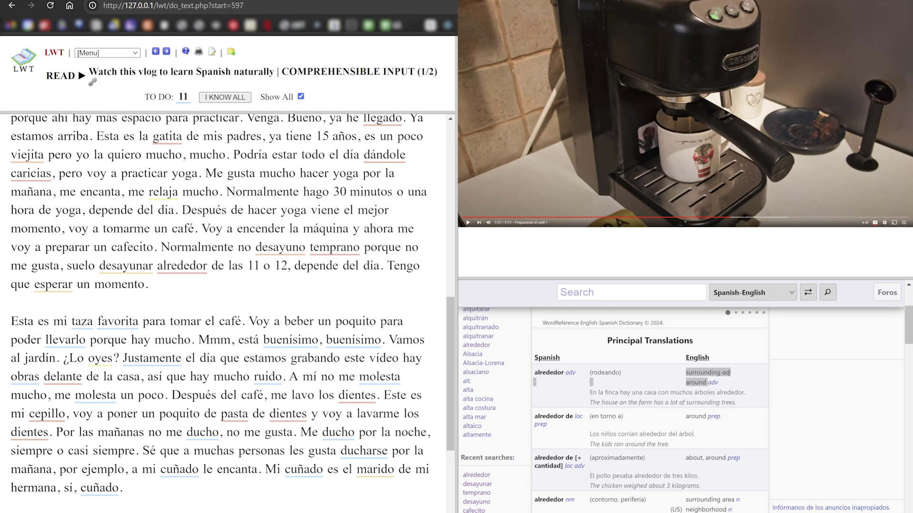
- Look up taza and save it with learning status 1, and look up favorita and mark it as well known
scroll(228, 304, "down", 2)
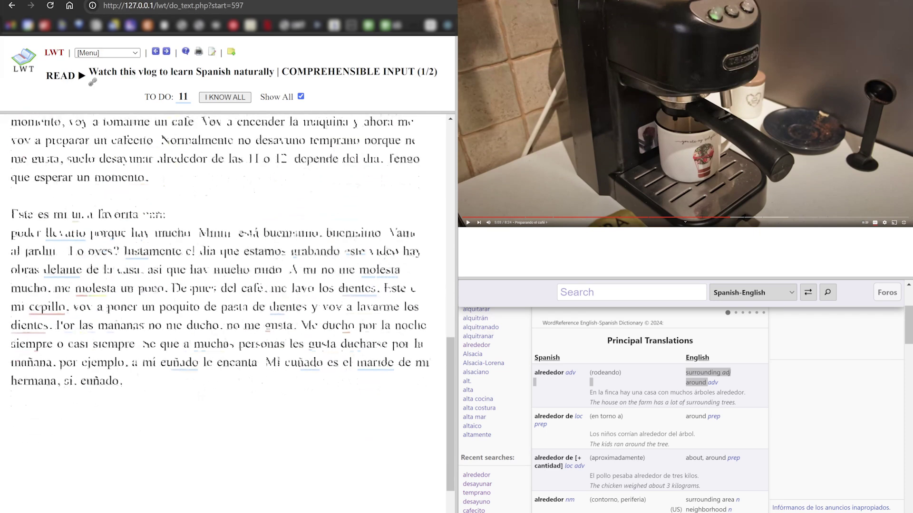
left_click(81, 214)
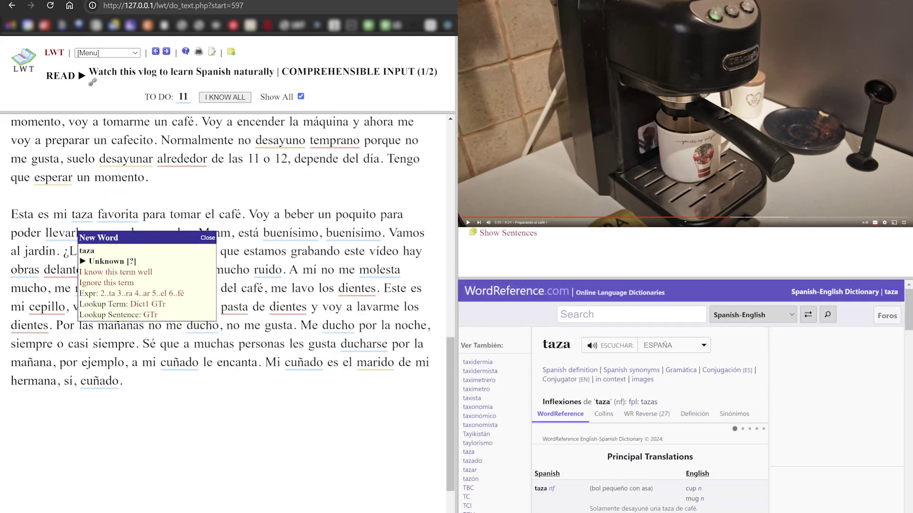
scroll(684, 395, "down", 2)
left_click_drag(686, 382, 699, 391)
left_click(631, 293)
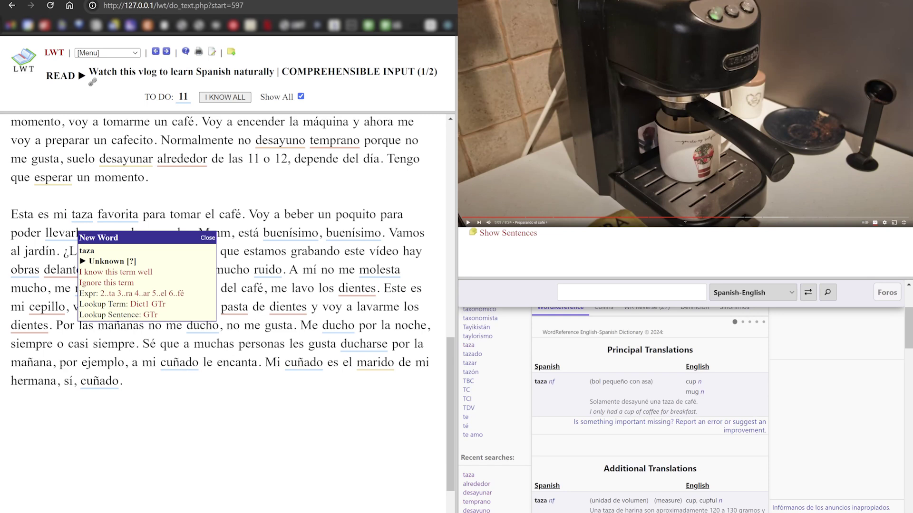
key("Return")
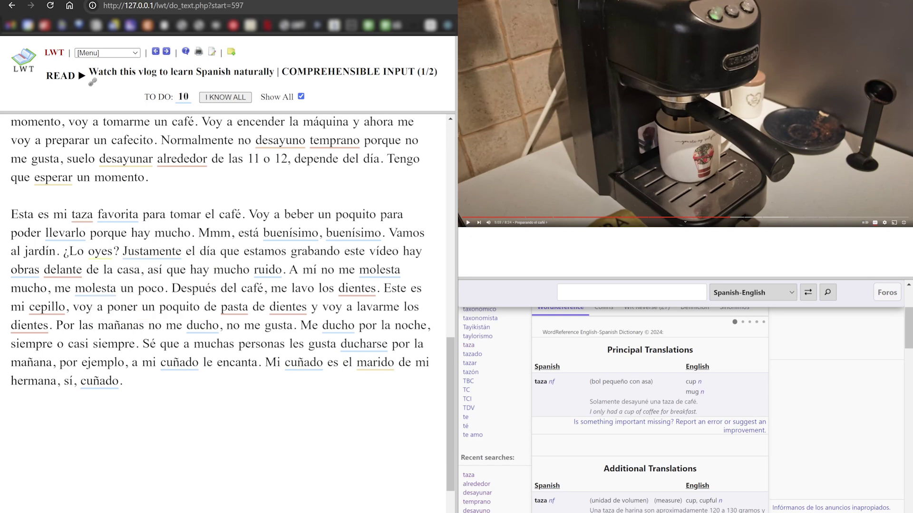
left_click(113, 216)
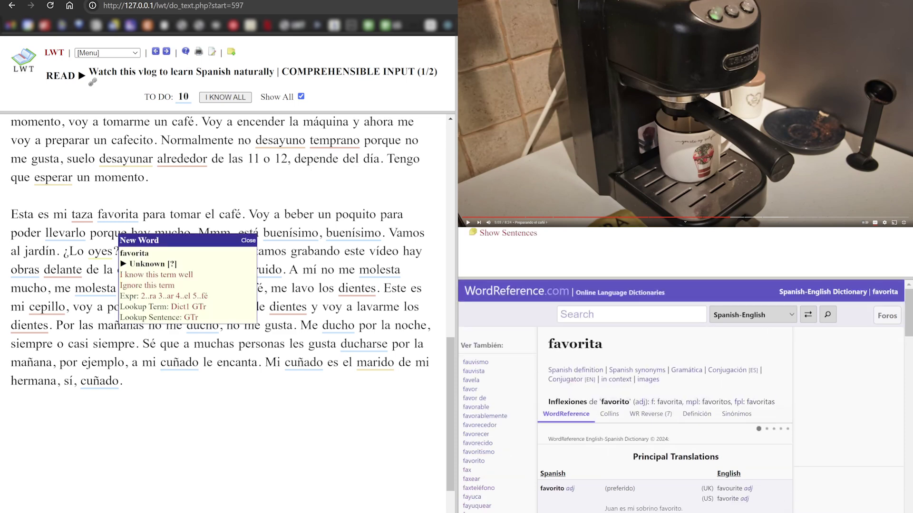
left_click(157, 273)
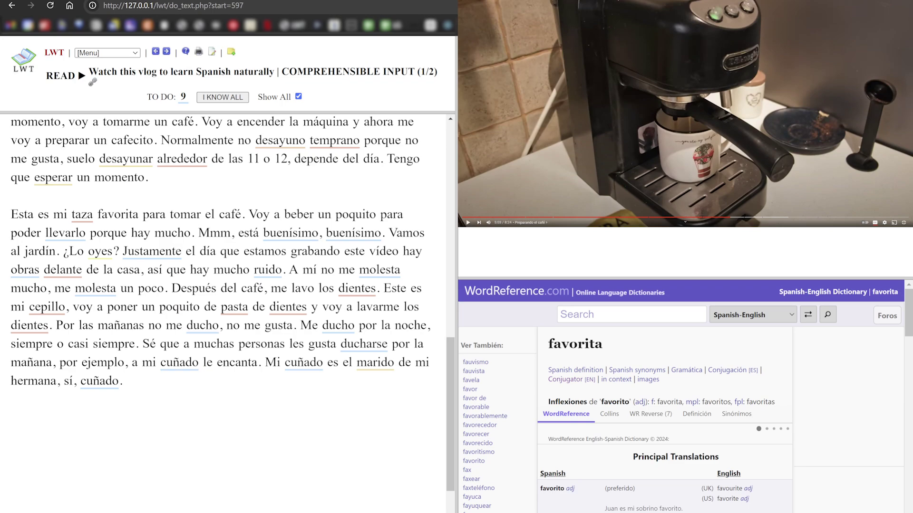
scroll(227, 312, "down", 1)
scroll(228, 313, "up", 12)
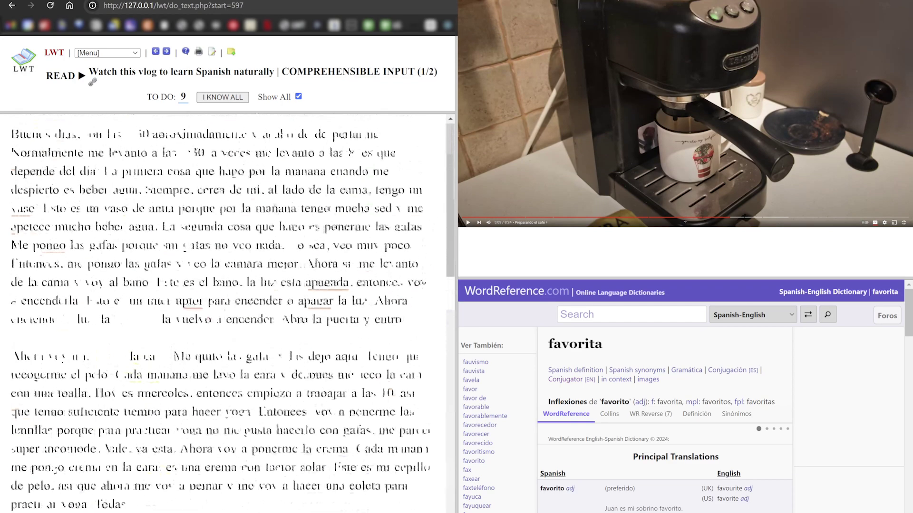
scroll(394, 209, "down", 10)
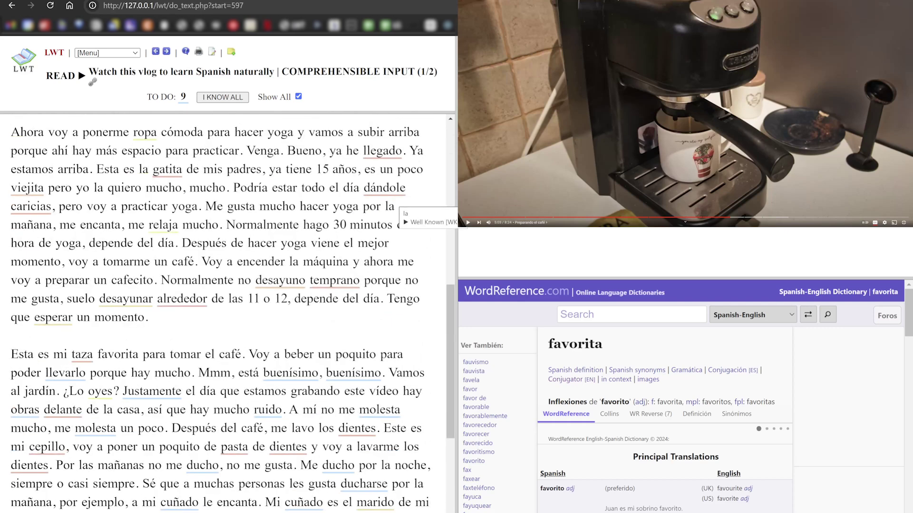